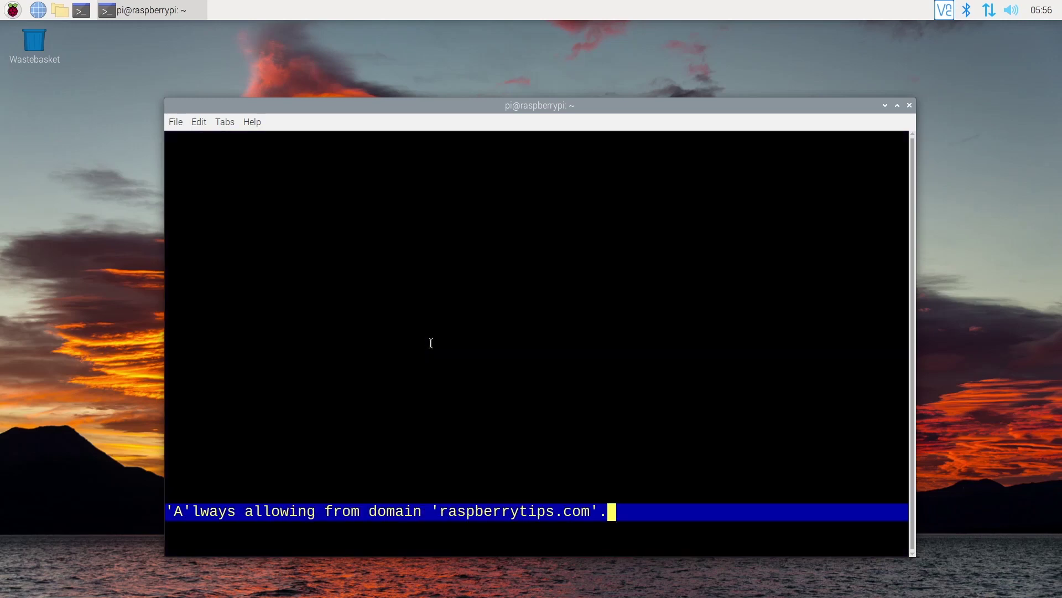
In Lynx, always allow raspberrytips.com cookies, follow an article link and page down through it
key("Down")
key("Down")
key("Down")
key("Down")
key("Down")
key("Down")
key("Down")
key("Down")
key("Down")
key("Down")
key("Down")
key("Down")
key("Down")
key("Down")
key("Down")
key("Down")
key("Down")
key("Down")
key("Down")
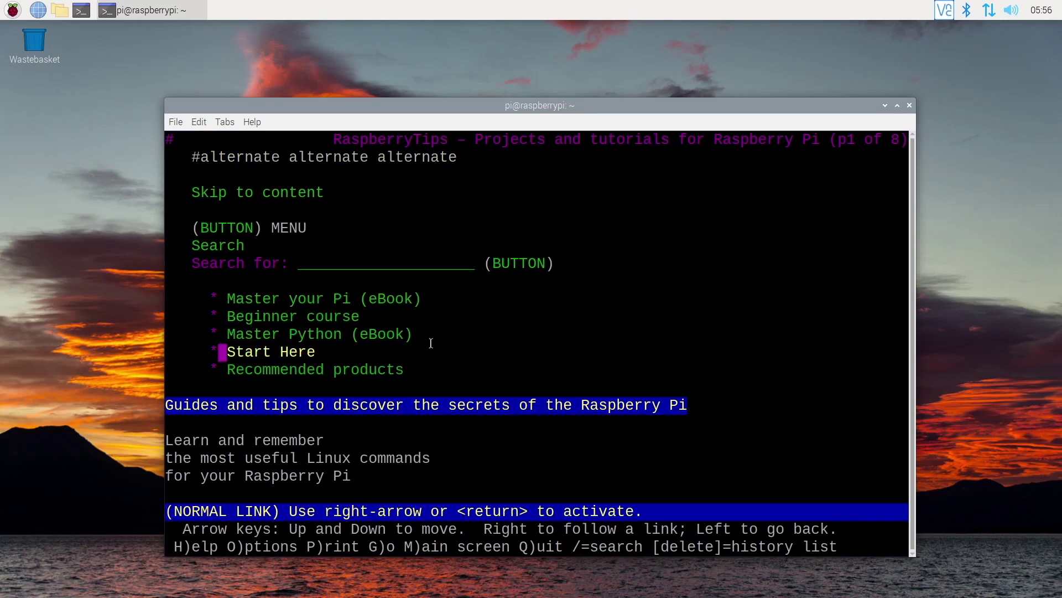
key("Down")
key("Down")
key("Down")
key("Down")
key("Down")
key("Down")
key("Down")
key("Down")
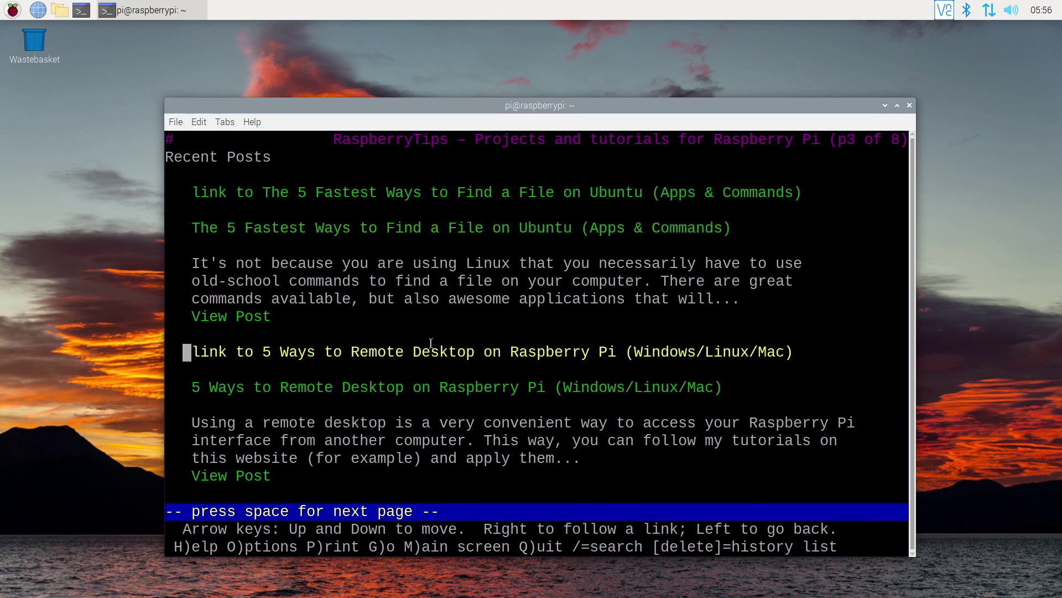
key("Return")
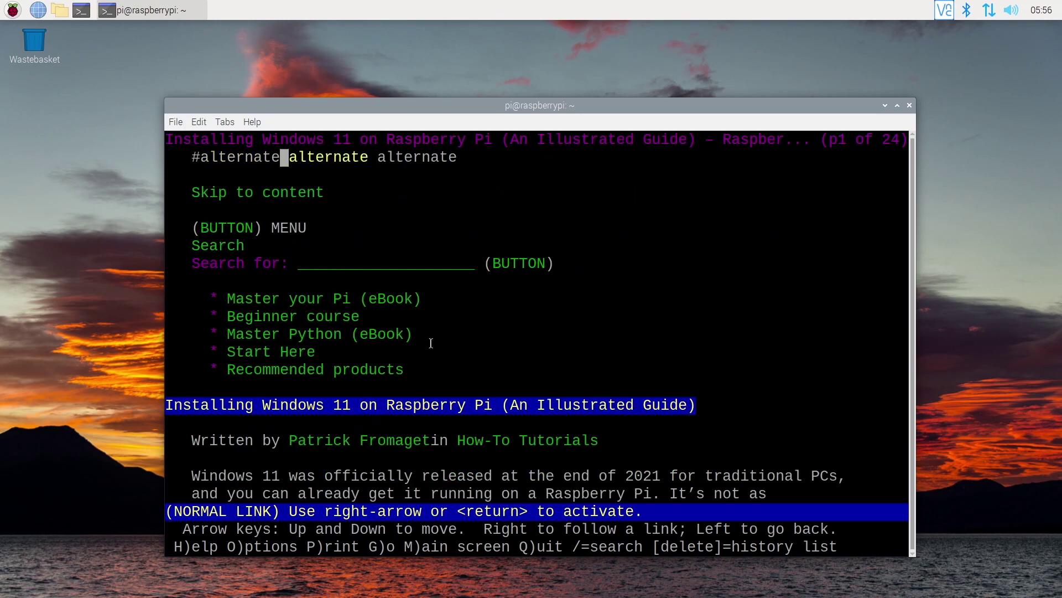
key("space")
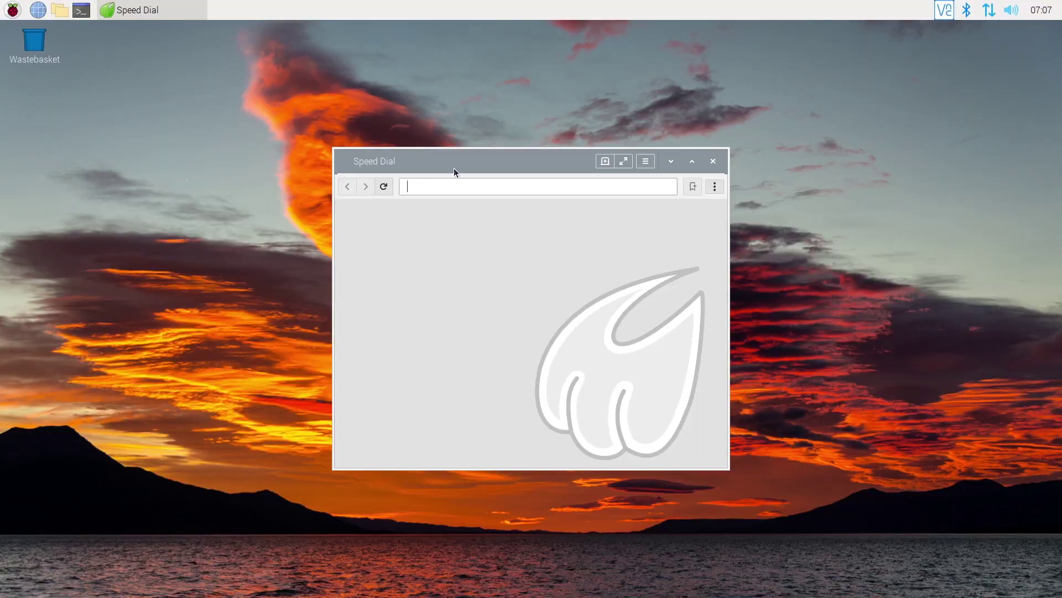
Look through Midori's extra page options and main browser menu
left_click(720, 191)
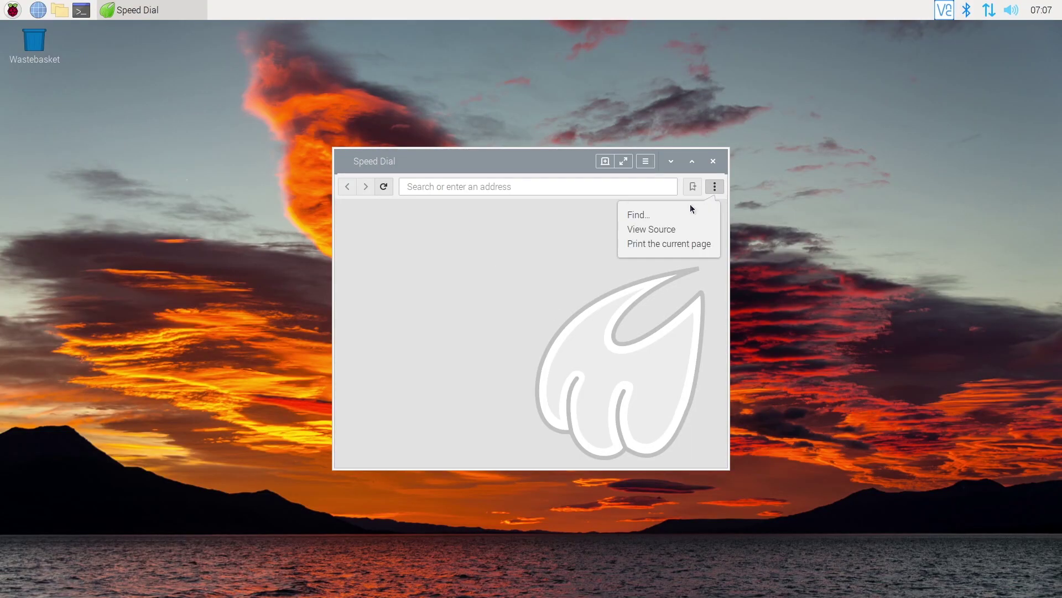
left_click(748, 181)
left_click(646, 162)
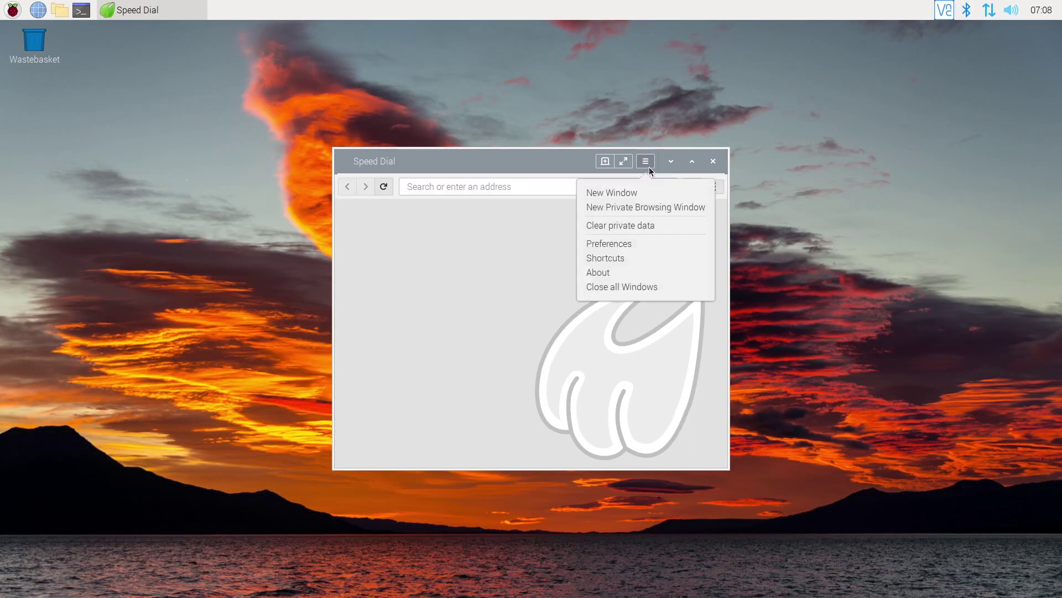
In Midori's Preferences, review the search engine choices and the Network, Privacy and Extensions tabs
left_click(620, 244)
left_click(426, 284)
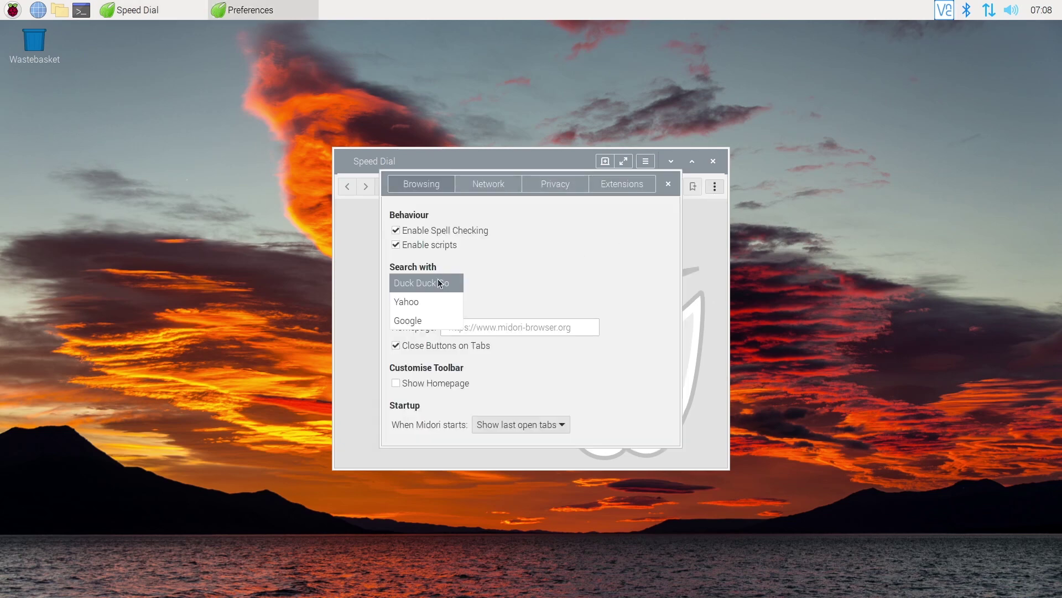
left_click(472, 184)
left_click(471, 184)
left_click(545, 186)
Close Preferences, maximise the Midori window and bring up the Speedometer 2.0 page
left_click(632, 190)
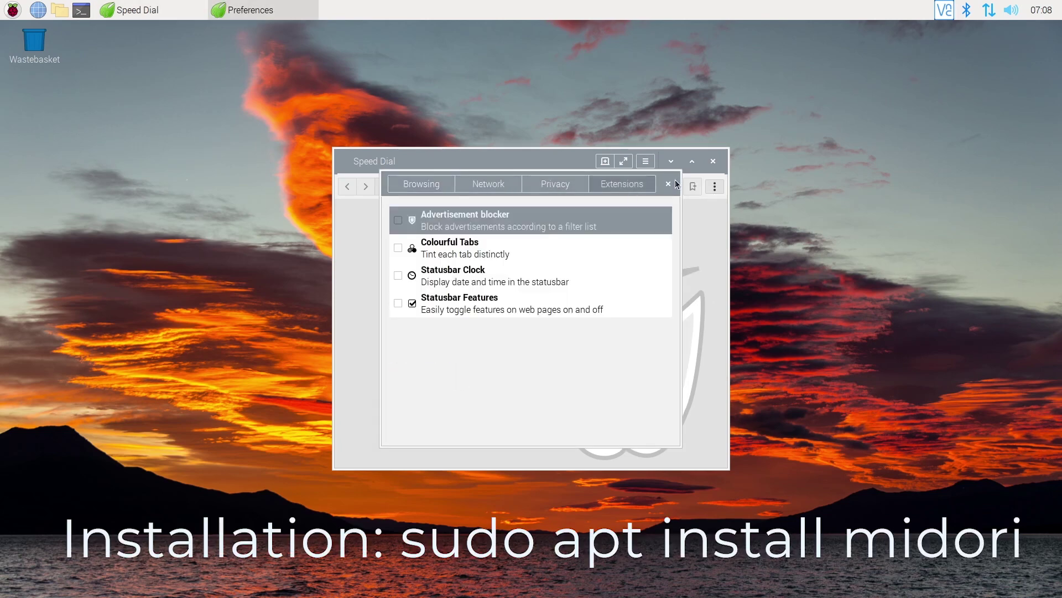
left_click(668, 184)
left_click(692, 162)
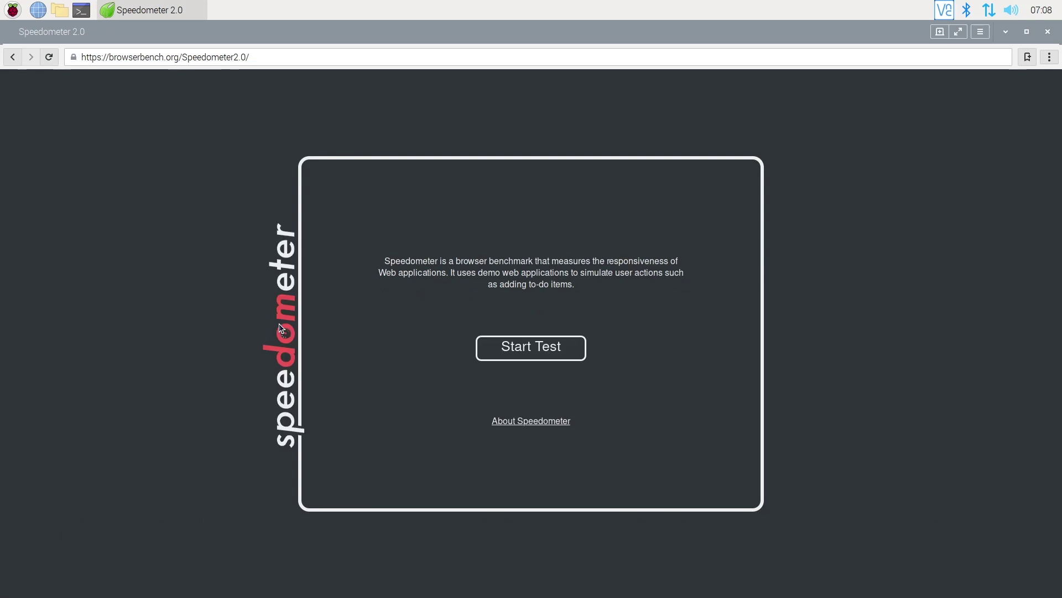
Start the Speedometer 2.0 test, then enable the Advertisement blocker extension
left_click(540, 353)
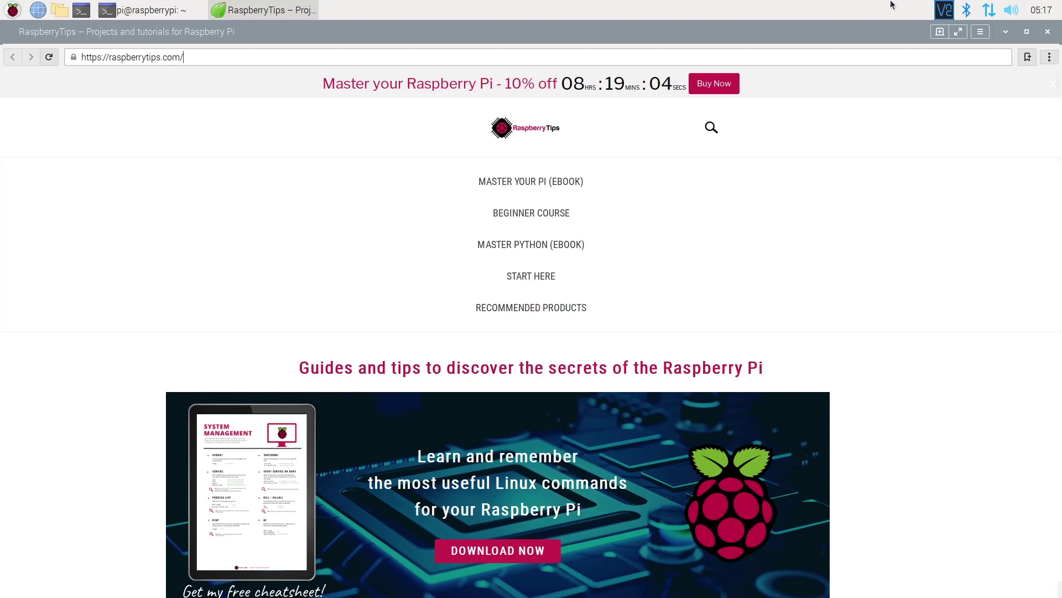
scroll(975, 235, "down", 9)
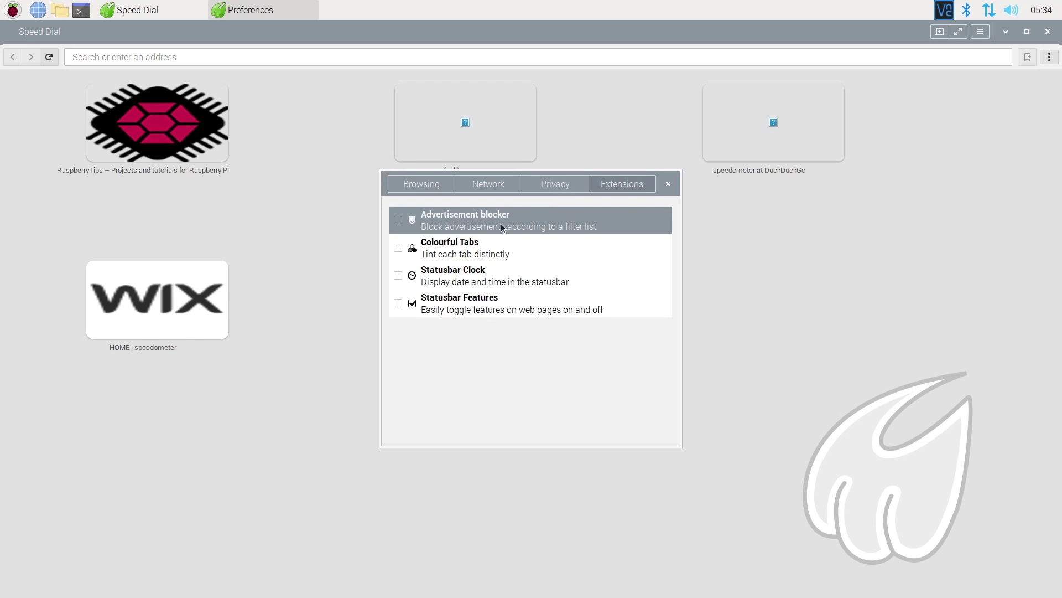
left_click(399, 221)
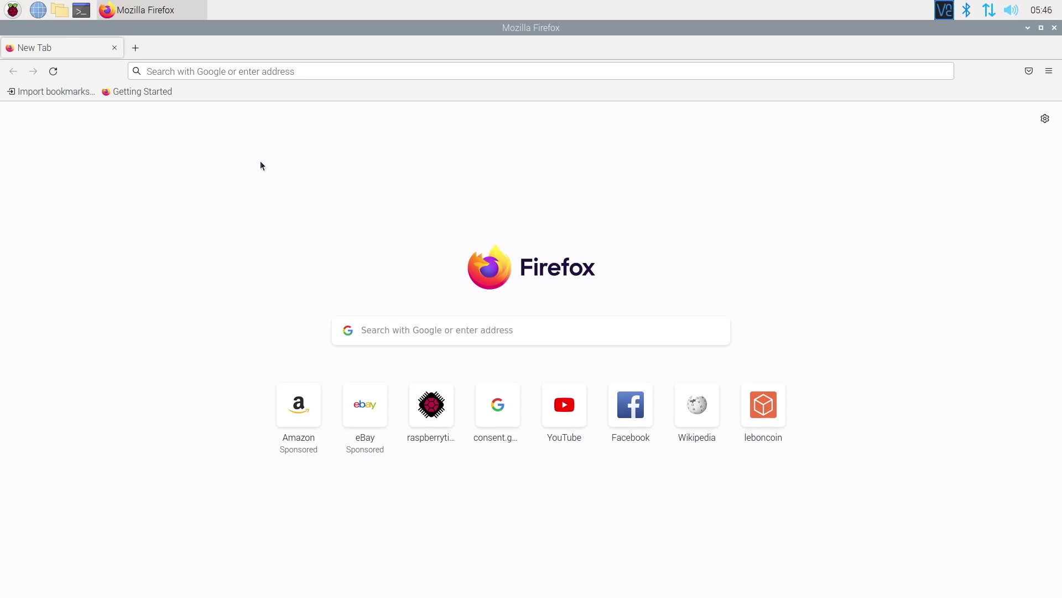
Open RaspberryTips from the new-tab tile, then add Tab Stash to Firefox from the add-ons site
left_click(431, 404)
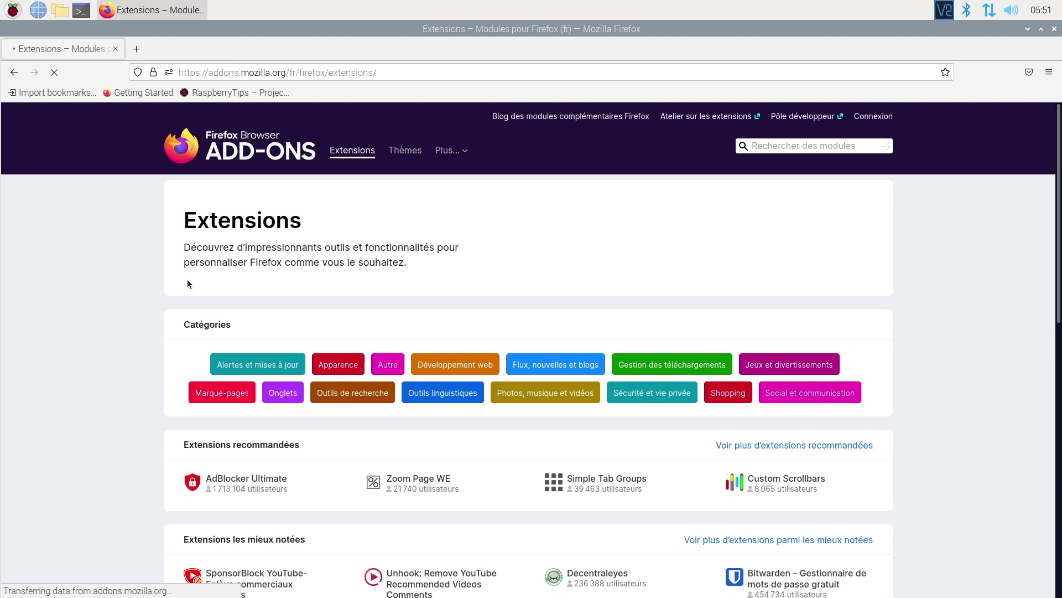
scroll(596, 241, "down", 2)
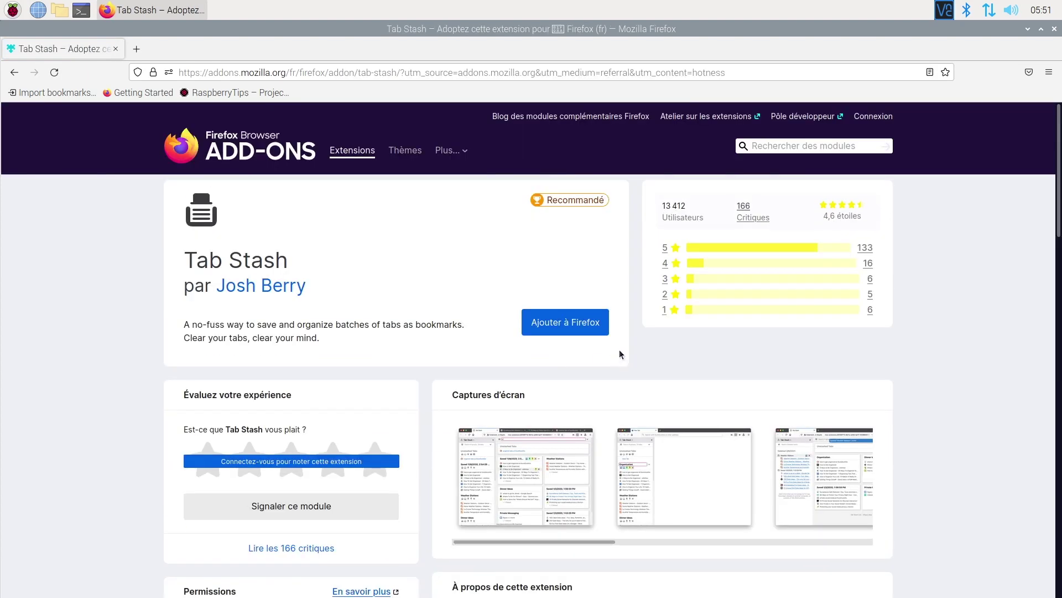
left_click(565, 329)
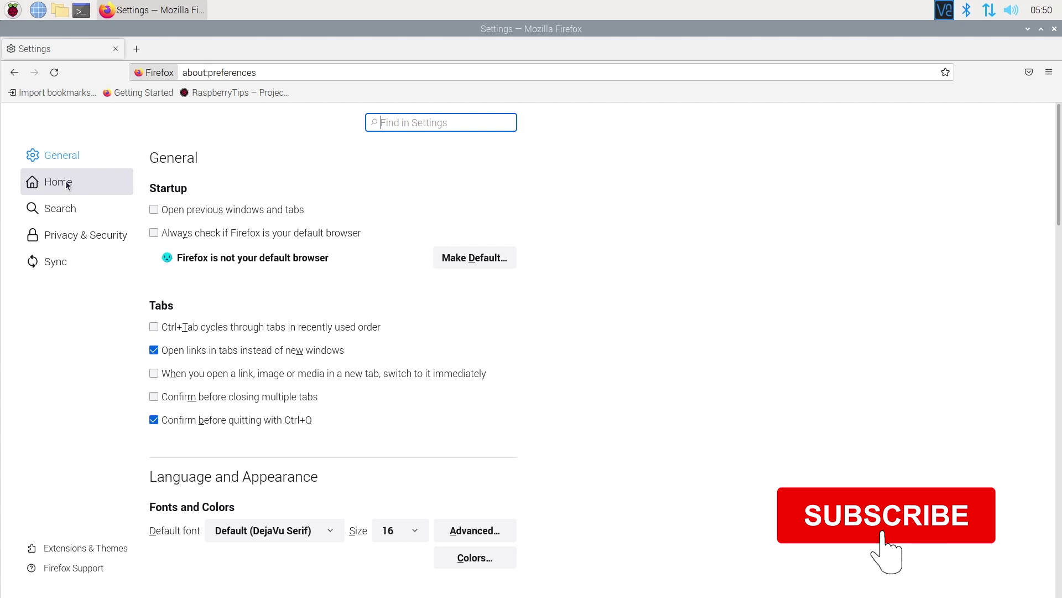
Review Firefox's Home, Search and Privacy & Security settings pages
left_click(66, 183)
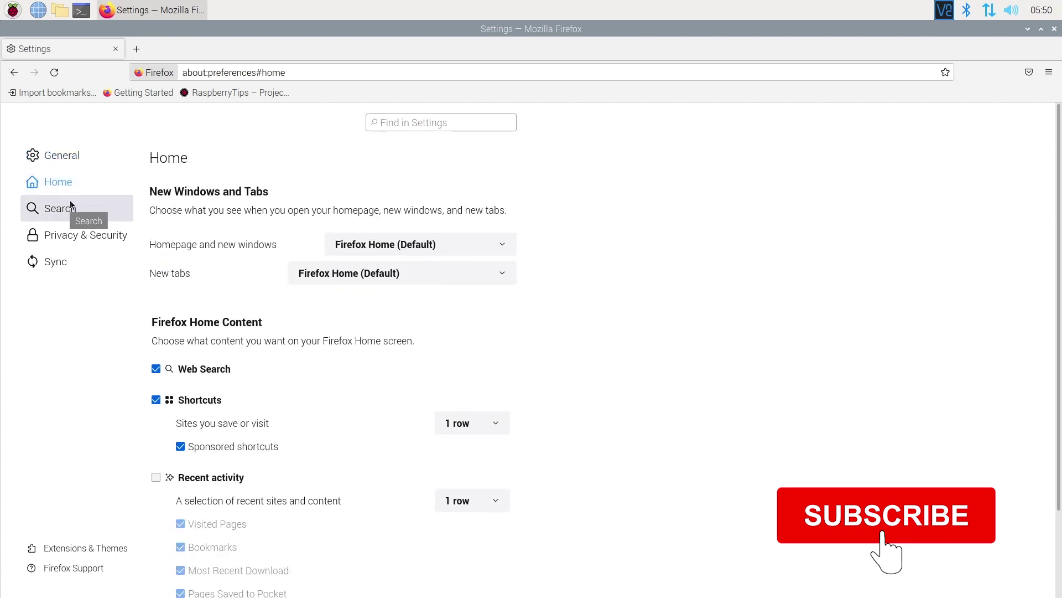
left_click(71, 205)
left_click(87, 235)
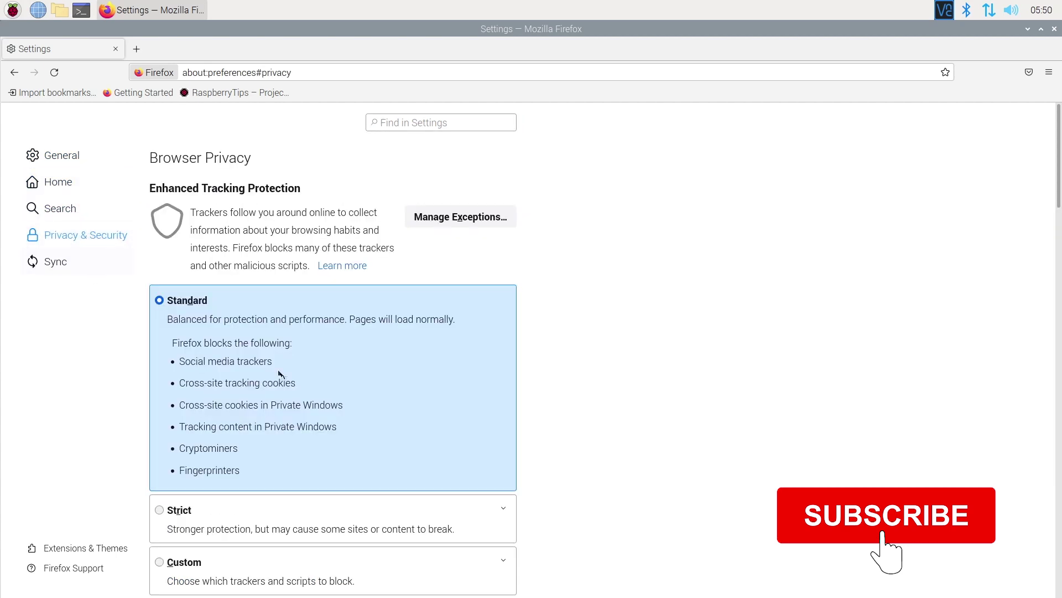
scroll(524, 360, "down", 3)
scroll(321, 274, "up", 3)
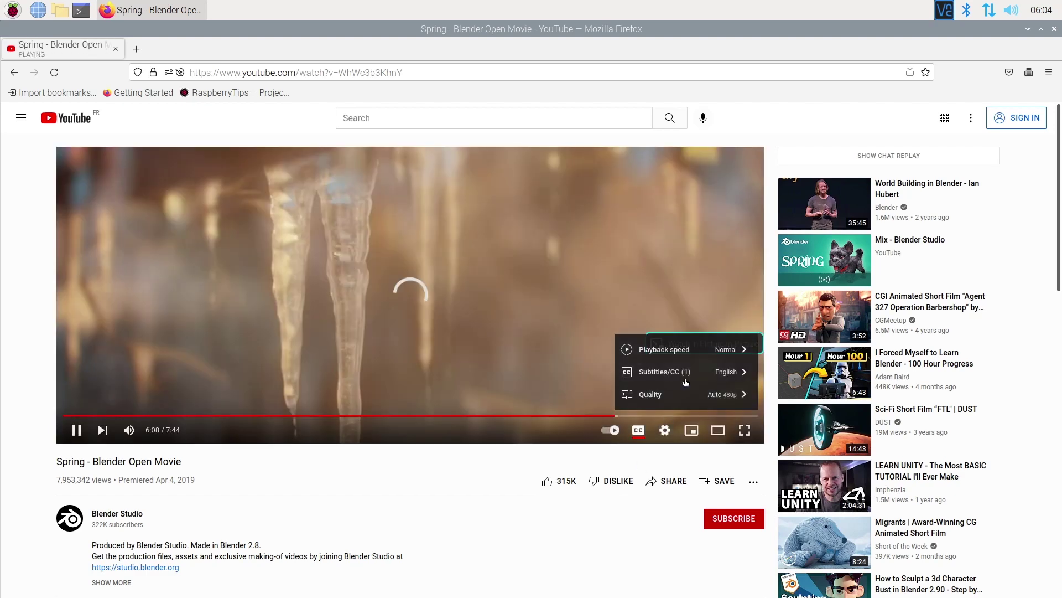
Play the Spring video at 1080p with Firefox full screen, then open Pi-Apps' Internet category
left_click(687, 395)
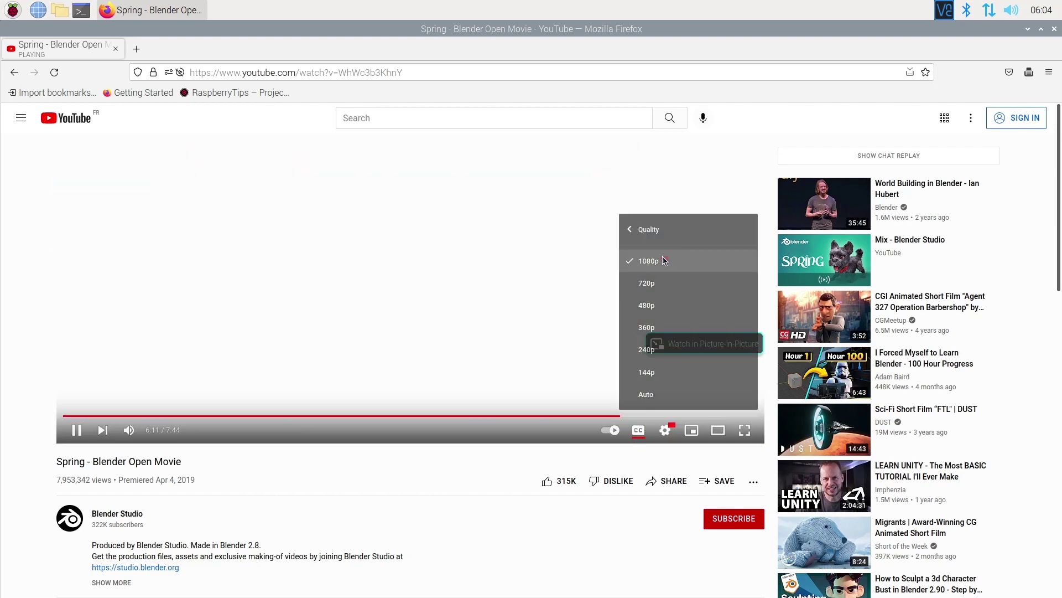
left_click(662, 260)
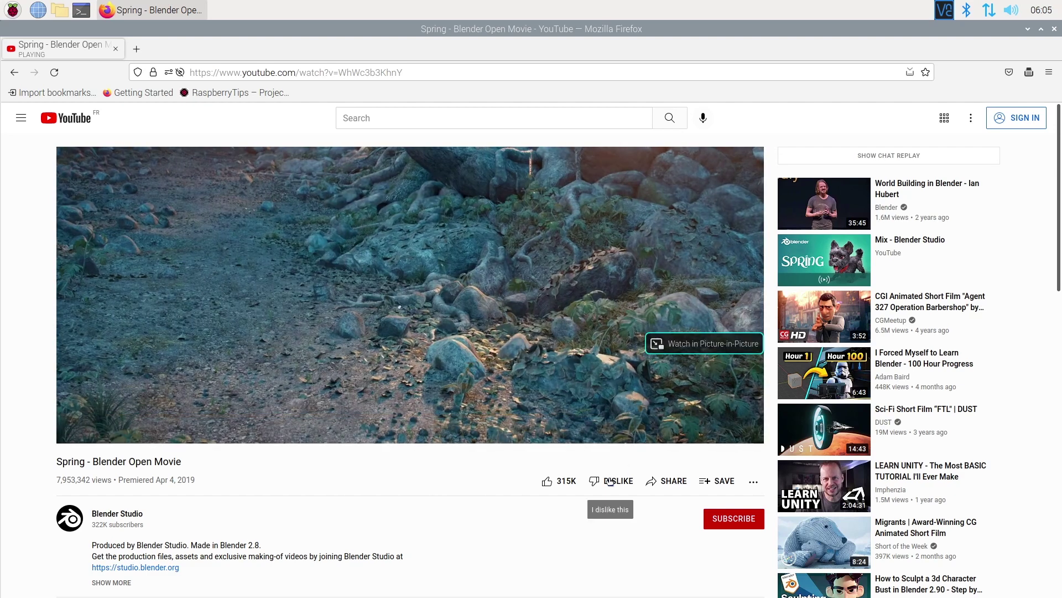
mouse_move(749, 411)
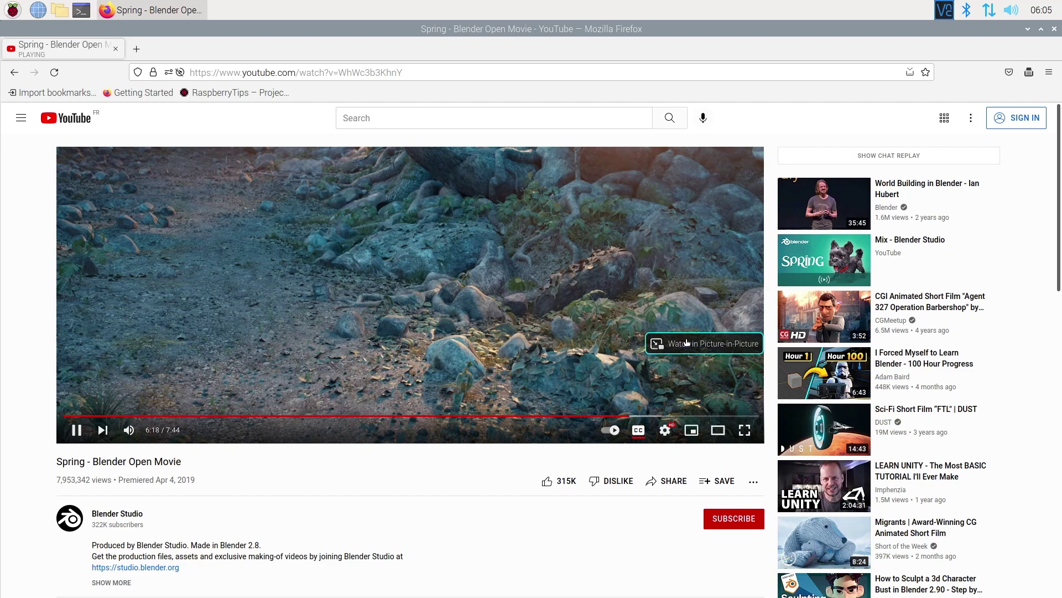
left_click(749, 430)
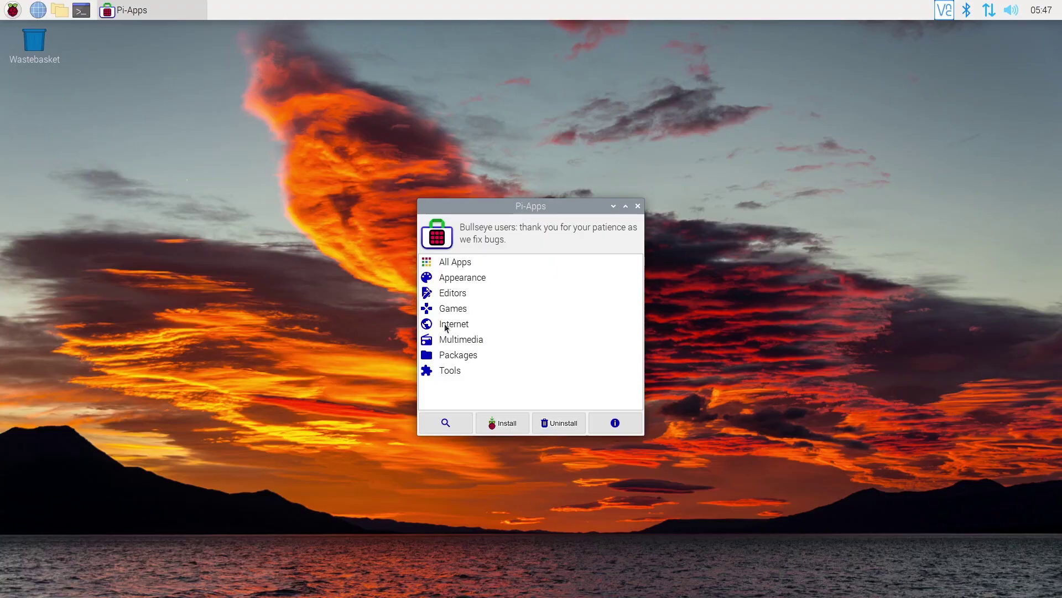
double_click(446, 325)
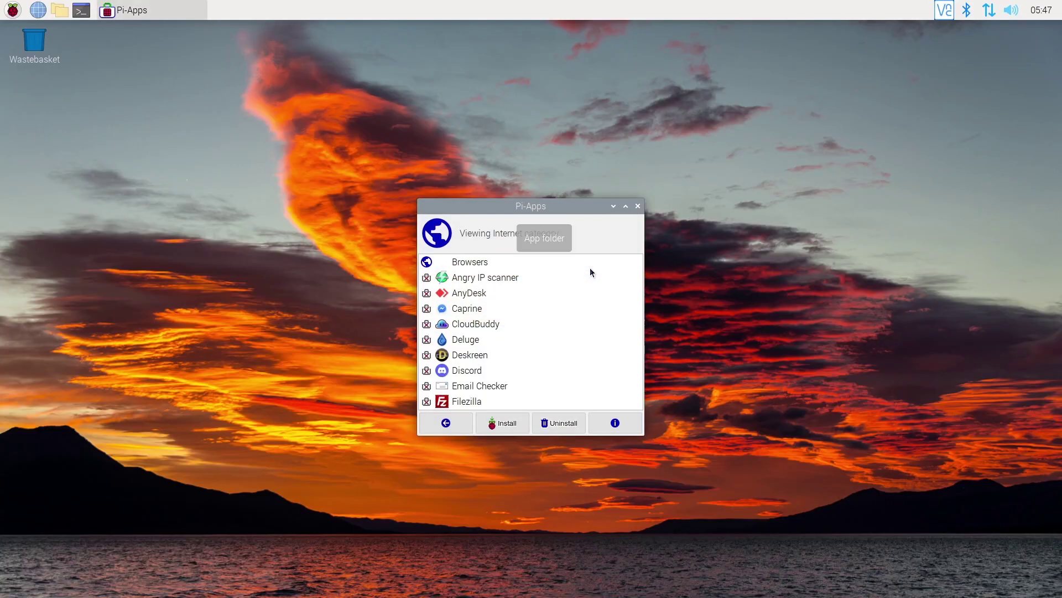
In Pi-Apps' Browsers category, install Falkon, Firefox Rapid Release and Vivaldi
double_click(489, 267)
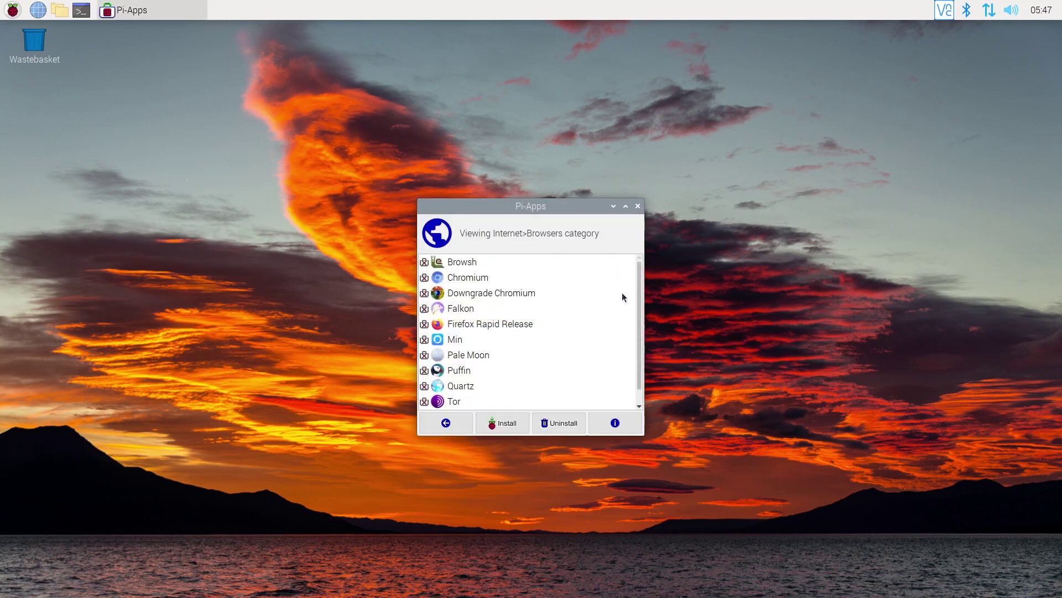
scroll(476, 308, "down", 1)
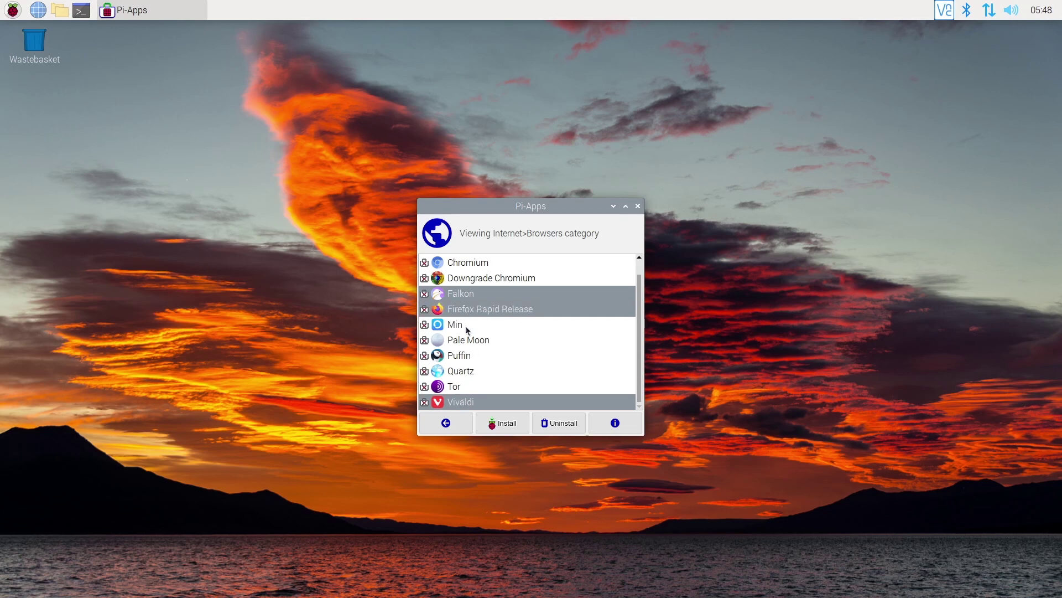
left_click(501, 428)
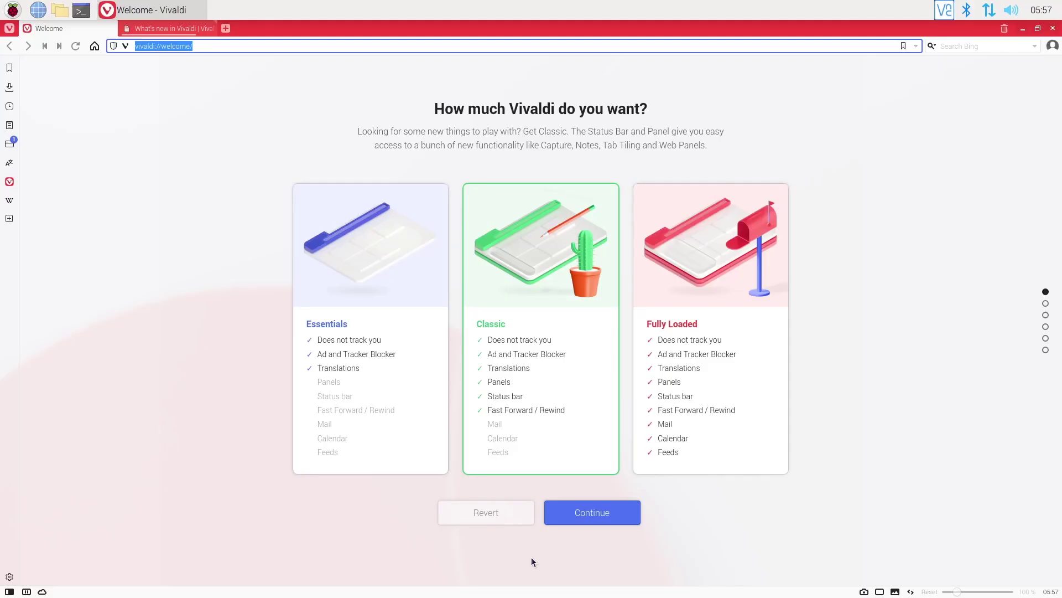
Compare Vivaldi's feature sets, keep Classic, and skip importing browser data
left_click(371, 309)
left_click(589, 324)
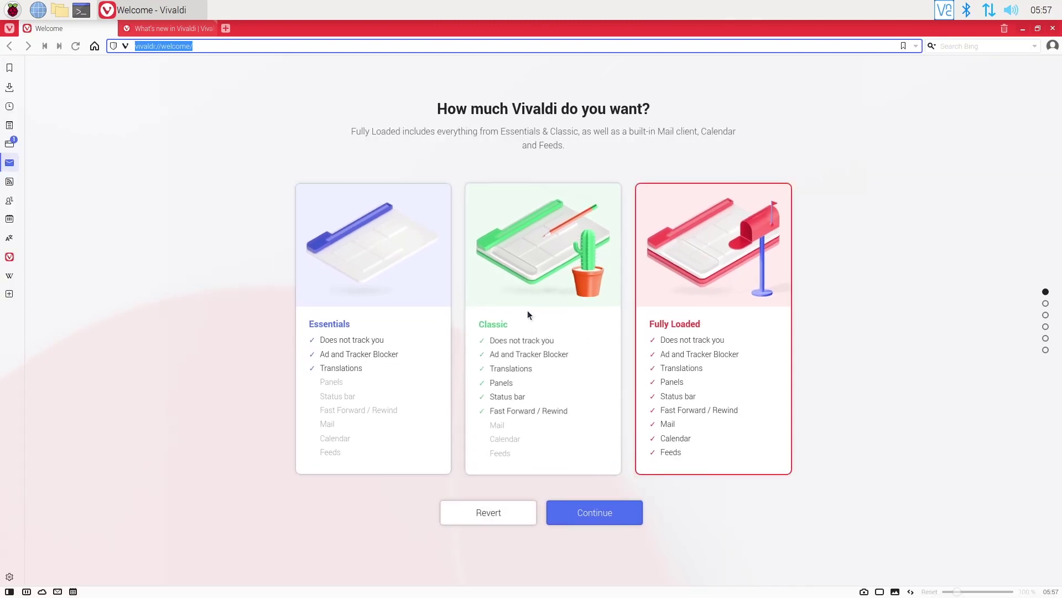
left_click(550, 319)
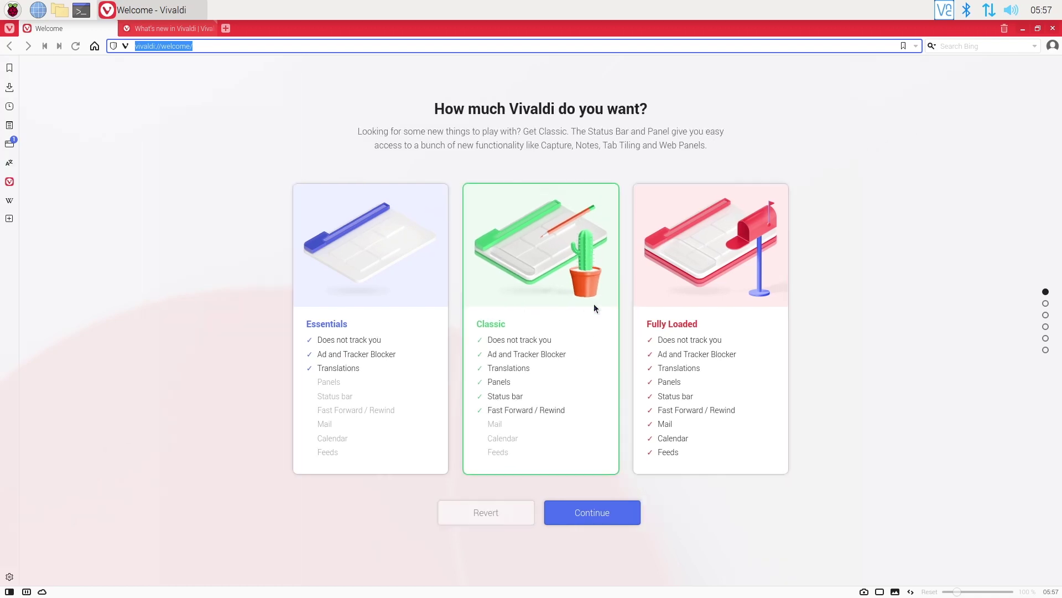
left_click(595, 514)
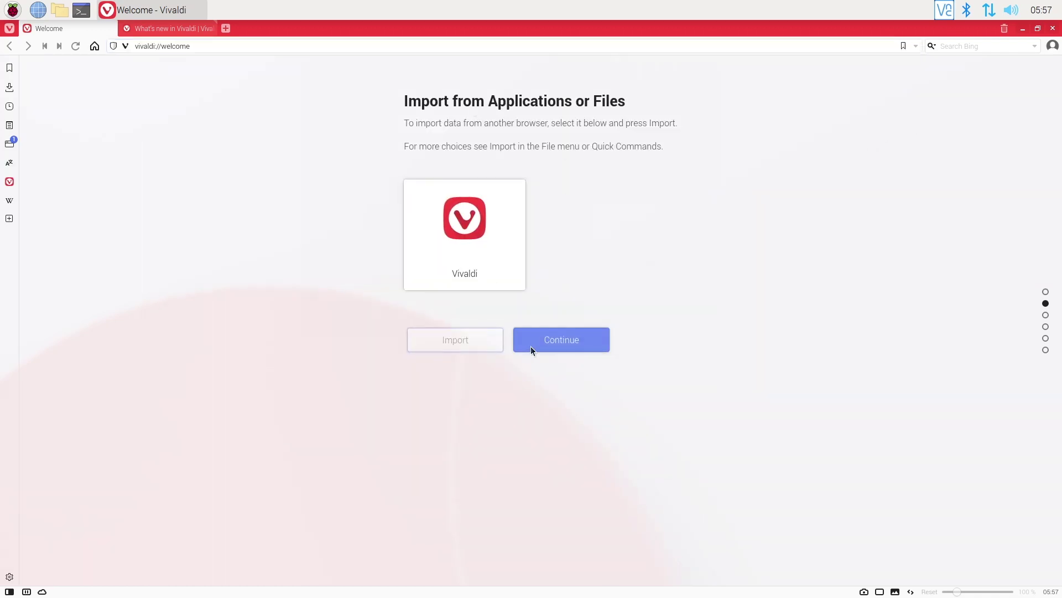
left_click(551, 337)
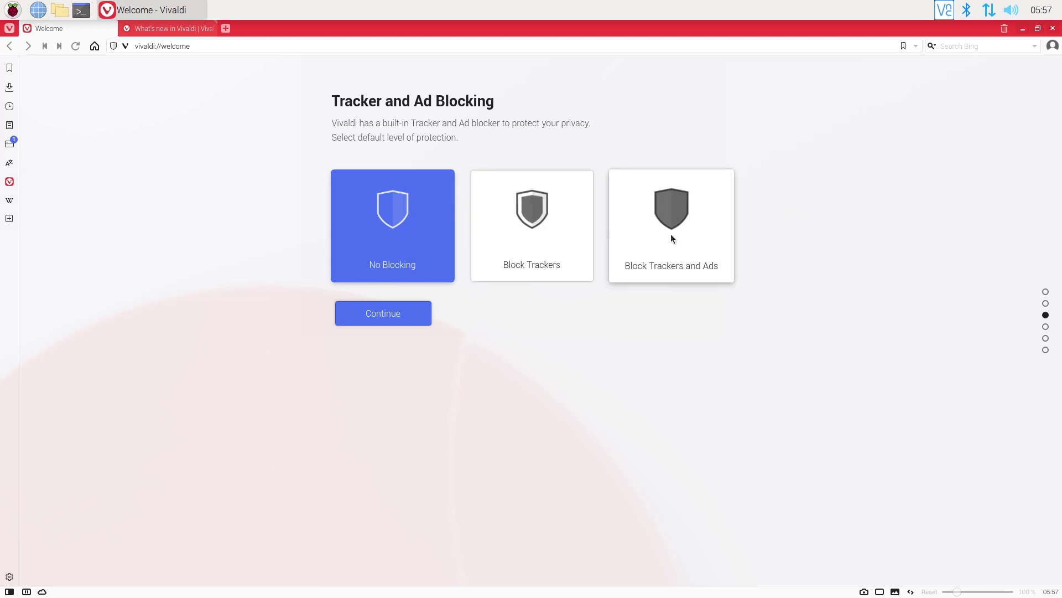
Keep No Blocking, choose the Dark theme, keep tabs on top and finish the welcome setup
left_click(399, 313)
left_click(438, 253)
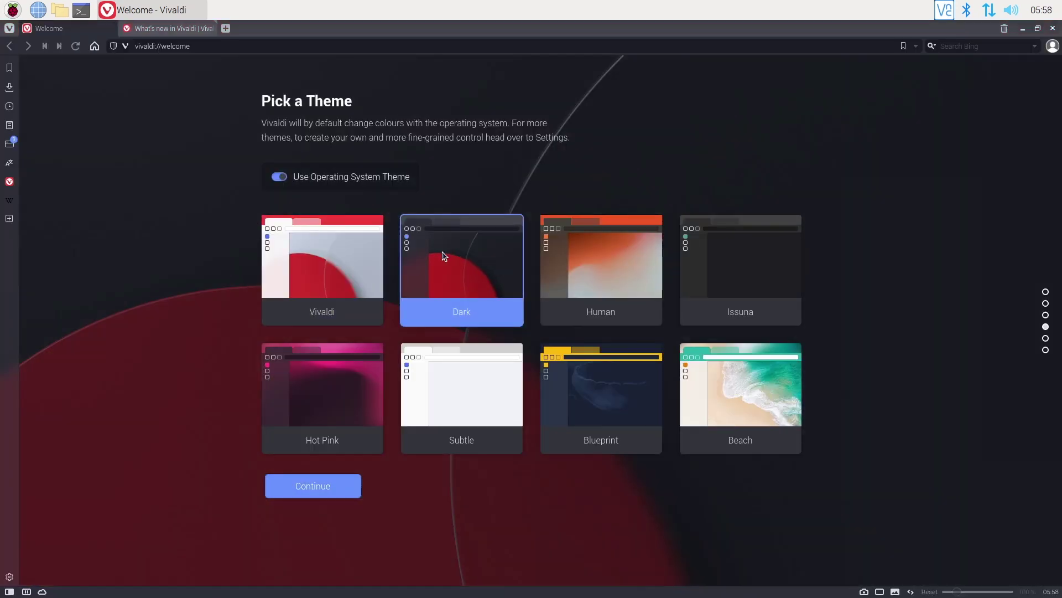
left_click(329, 479)
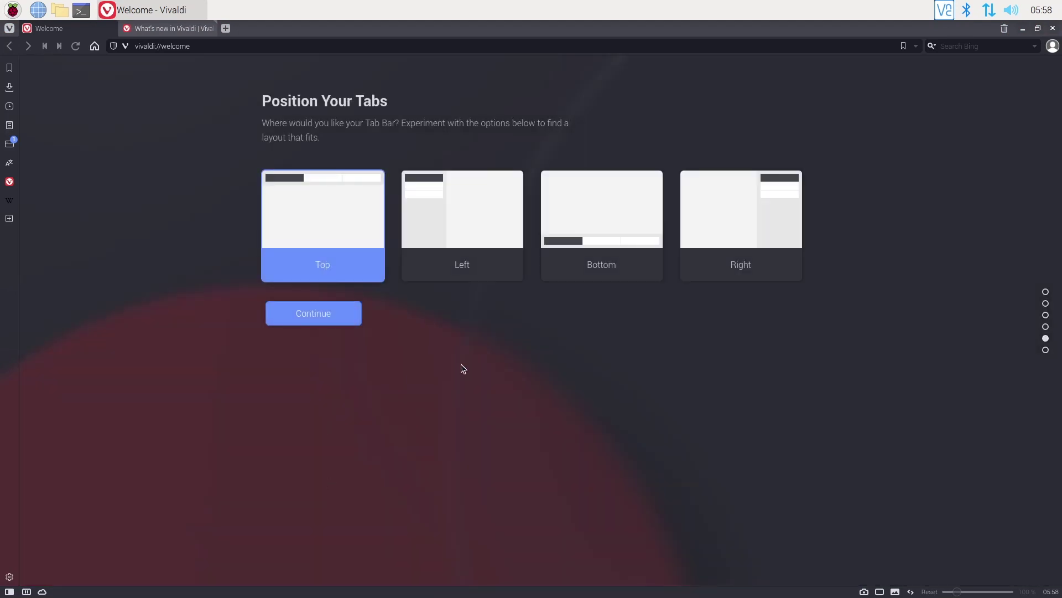
left_click(465, 208)
left_click(378, 216)
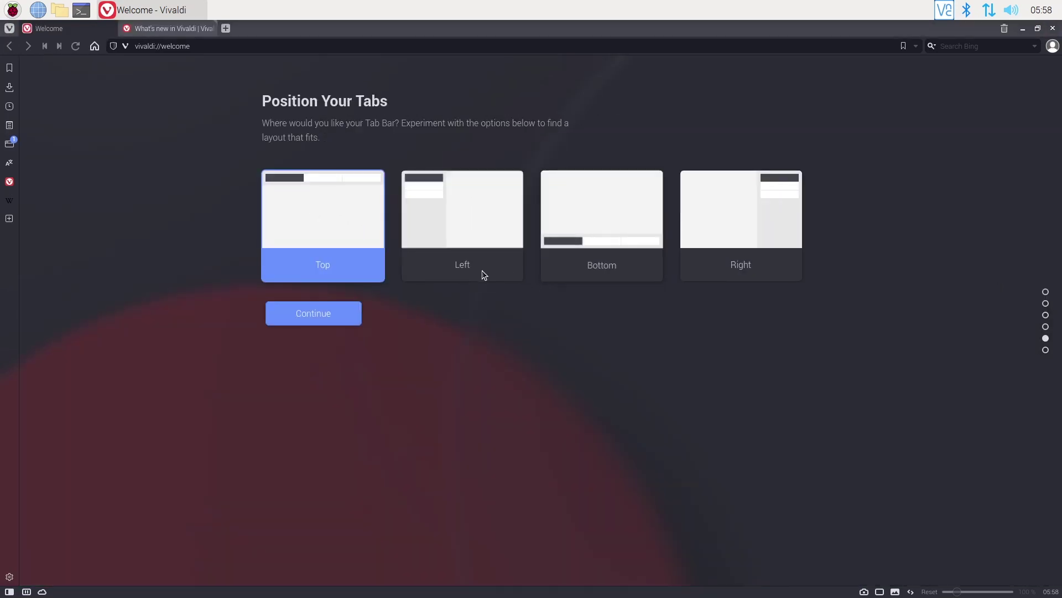
left_click(339, 310)
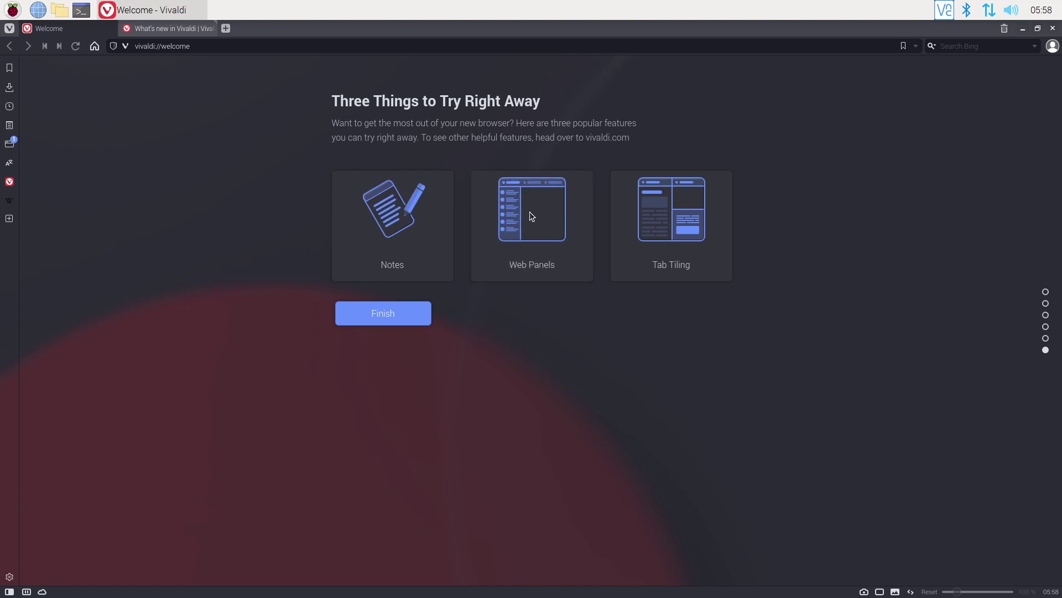
left_click(400, 308)
mouse_move(349, 386)
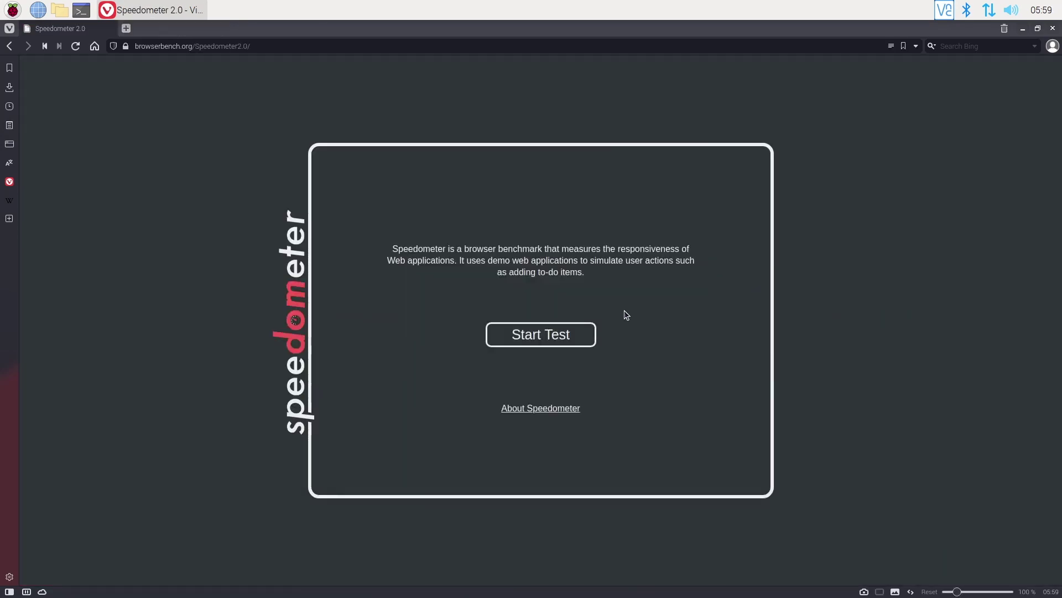
Start the Speedometer test, move the htop window aside, and make Vivaldi fullscreen for the Spring video
left_click(529, 334)
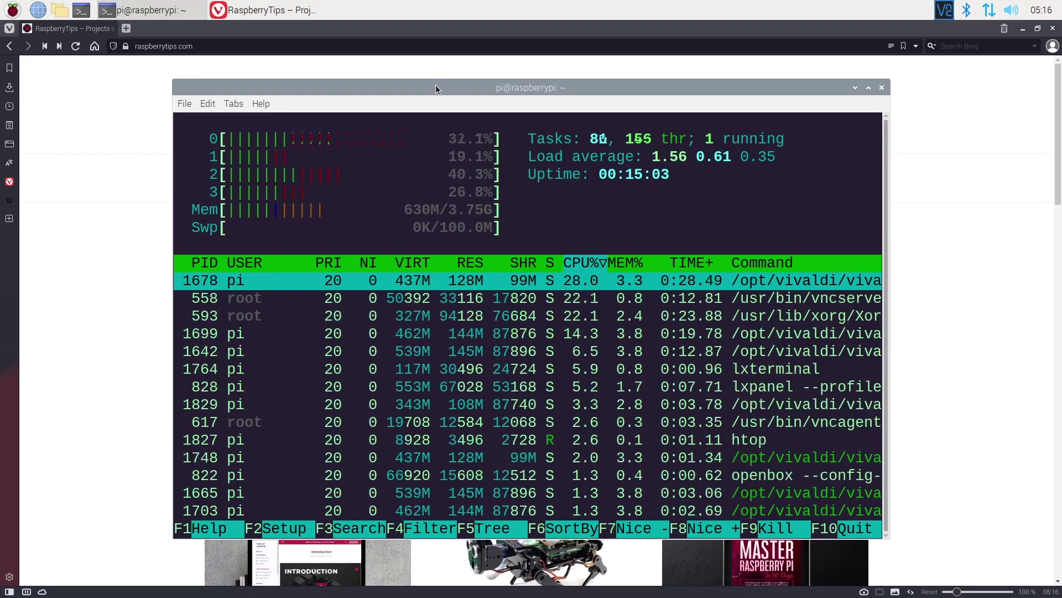
left_click_drag(436, 89, 569, 91)
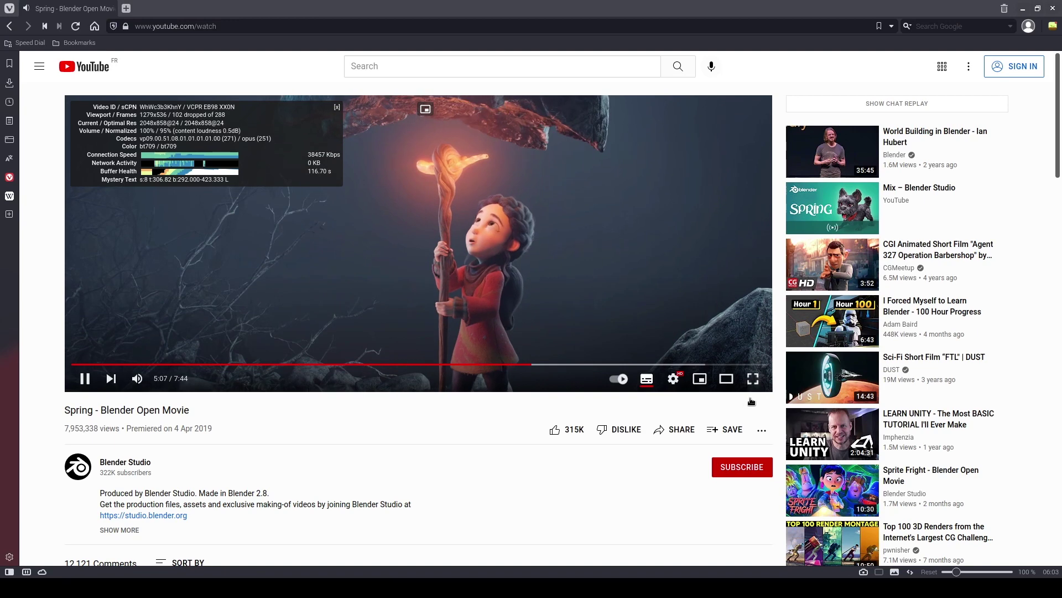
key("F11")
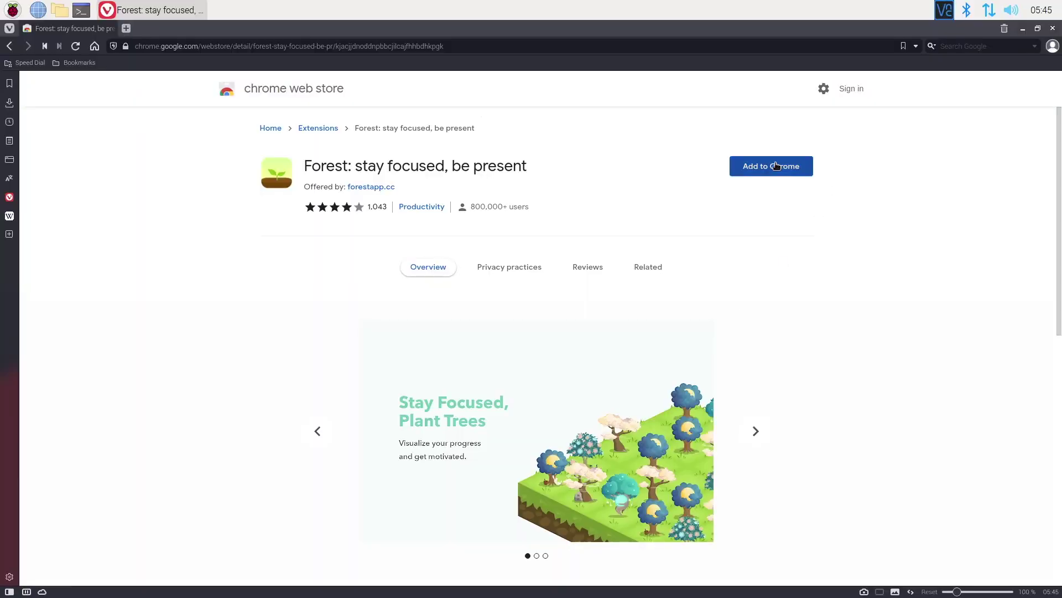
Add the Forest extension, set blocking to Block Trackers and Ads, and reload the robot kits article
left_click(776, 166)
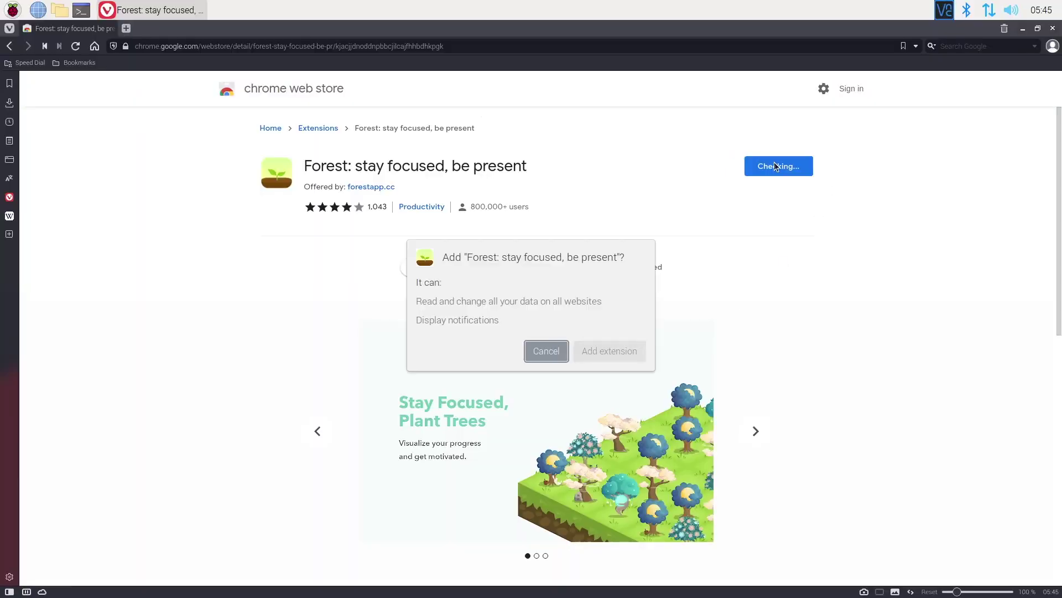
left_click(626, 351)
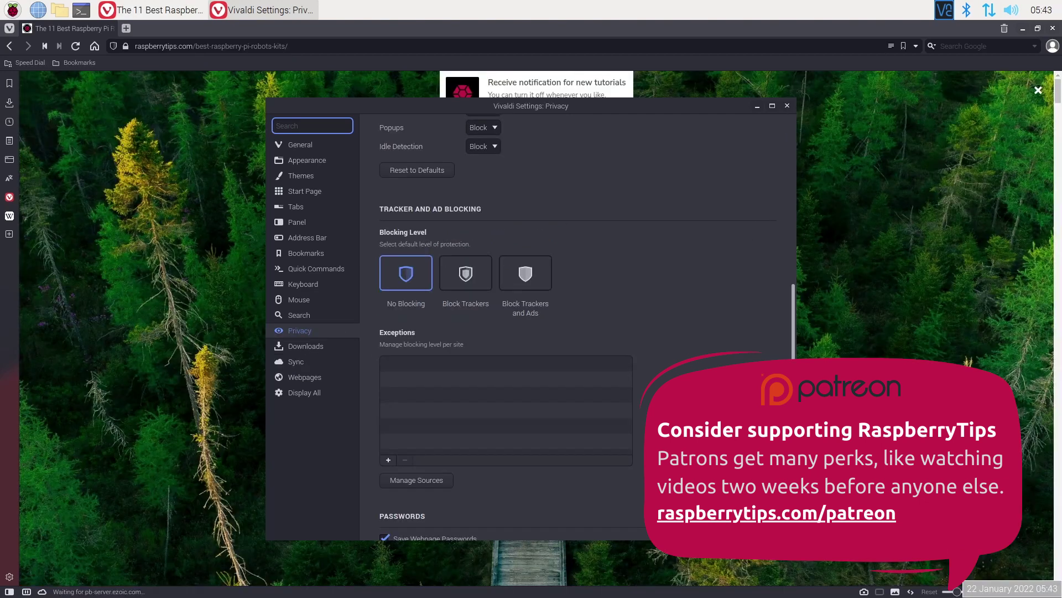
left_click(526, 275)
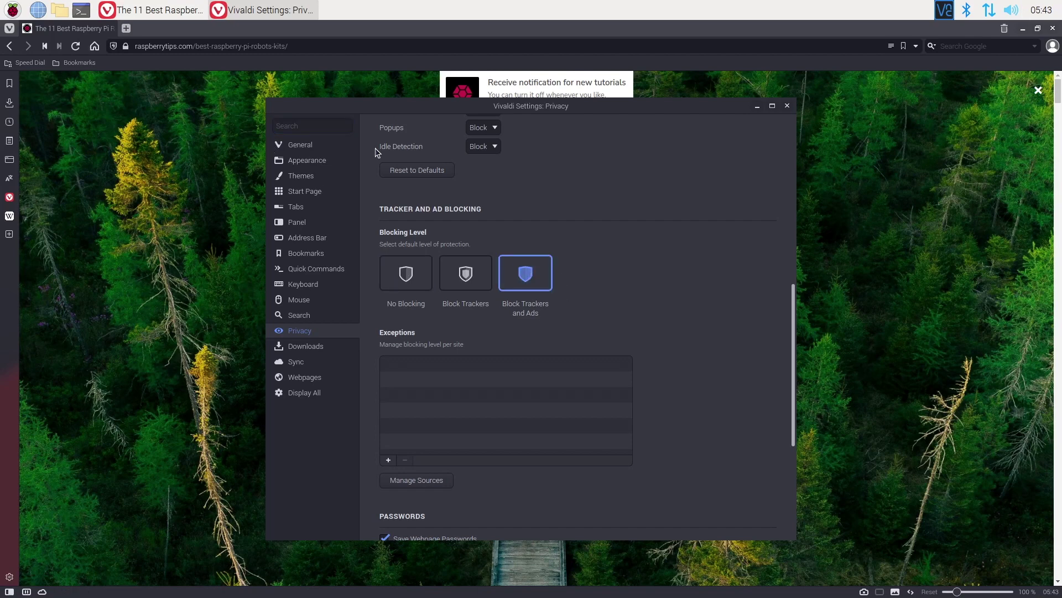
left_click(789, 106)
left_click(113, 47)
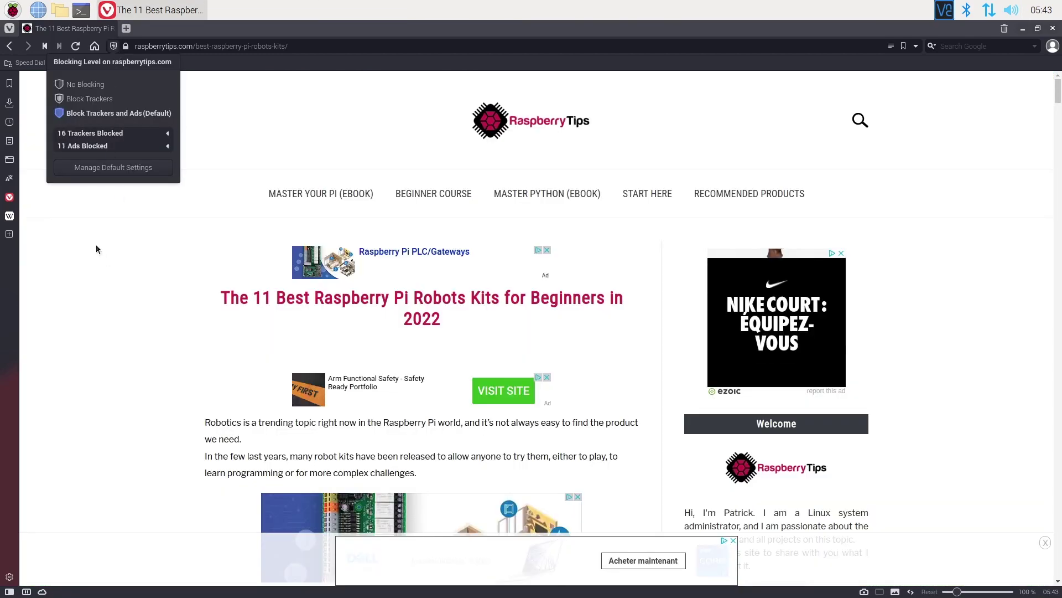
left_click(77, 49)
left_click(77, 49)
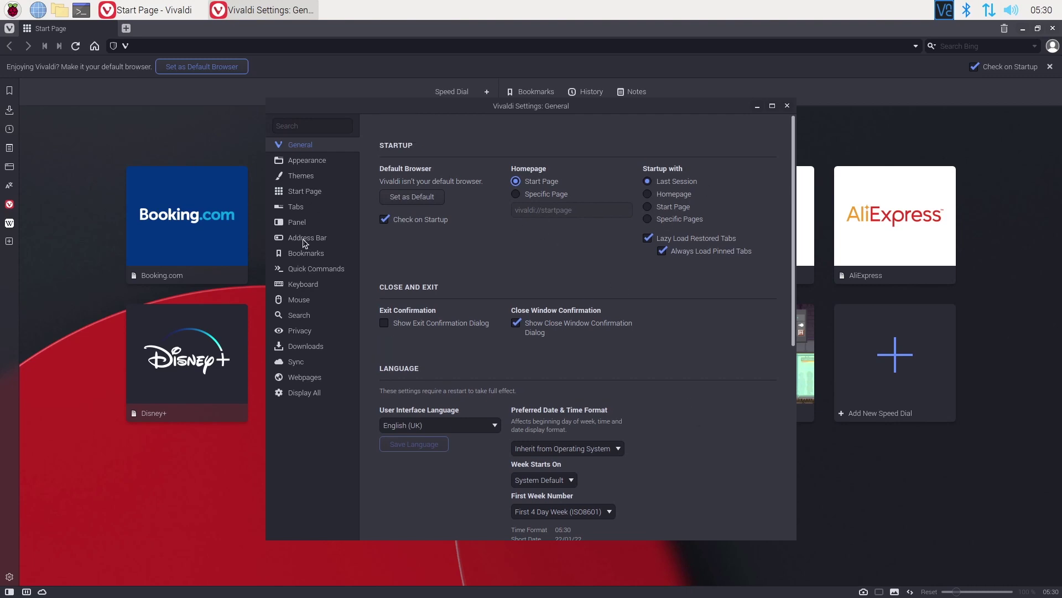
In Vivaldi's Appearance and Themes settings, preview the Human theme, then restore Dark
left_click(307, 161)
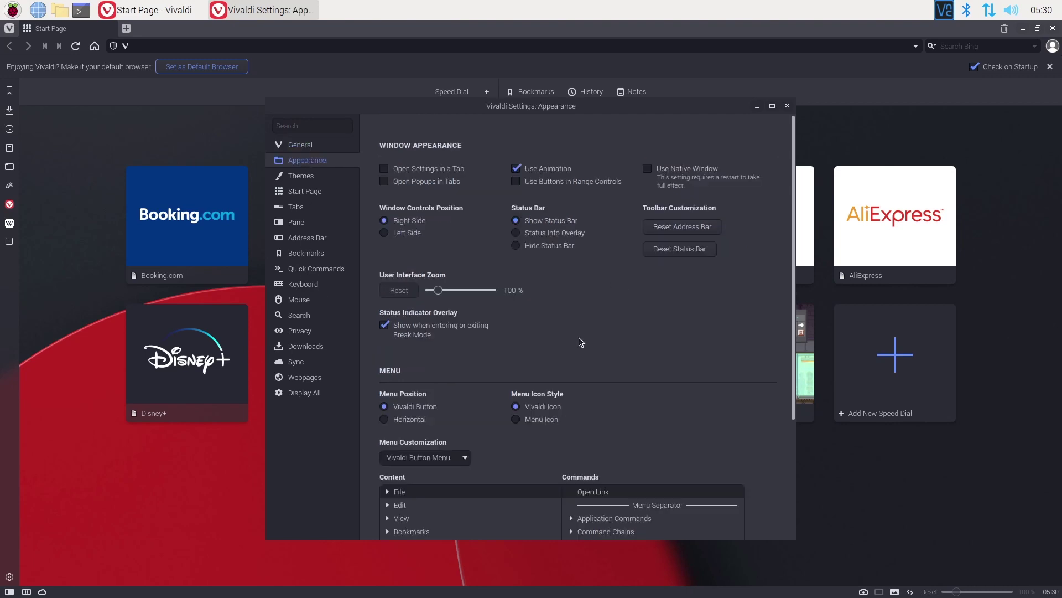
left_click(303, 175)
left_click(420, 262)
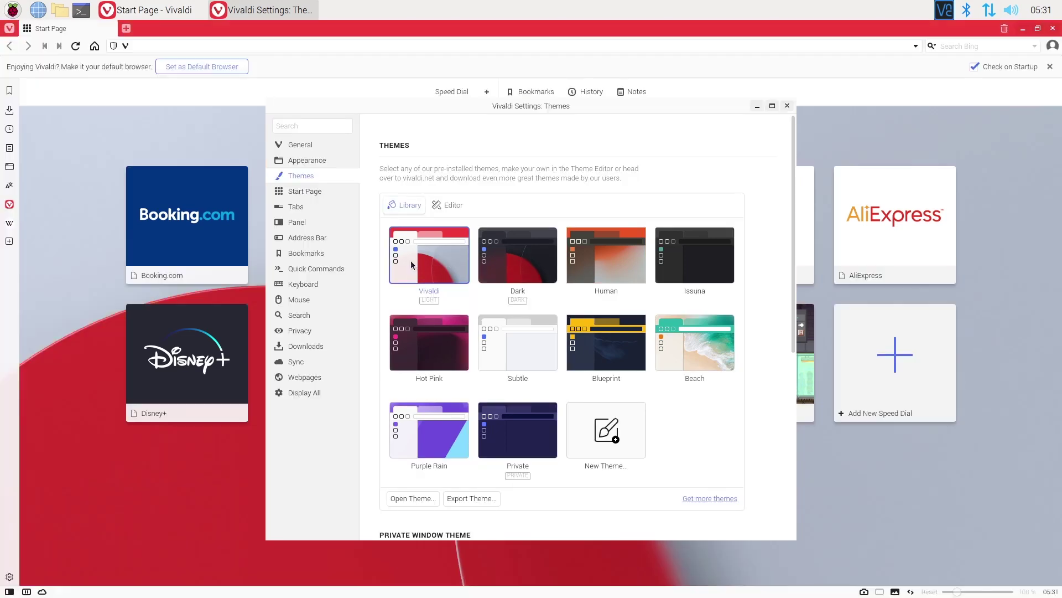
left_click(508, 266)
Look through the Start Page, Tabs, Panel and Address Bar settings, then enable Show Bookmark Bar
left_click(315, 193)
left_click(313, 208)
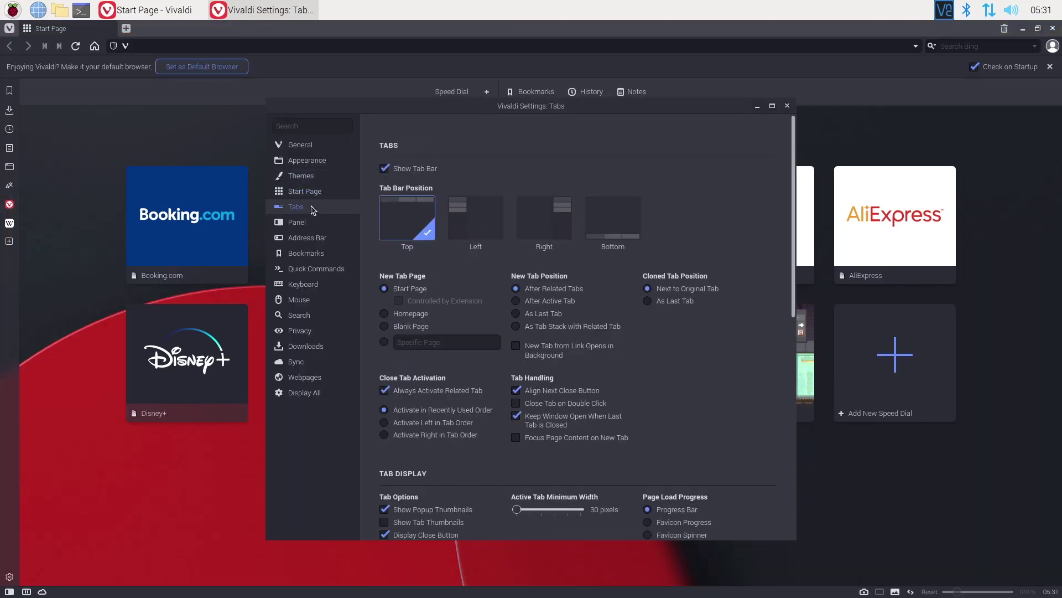
left_click(304, 224)
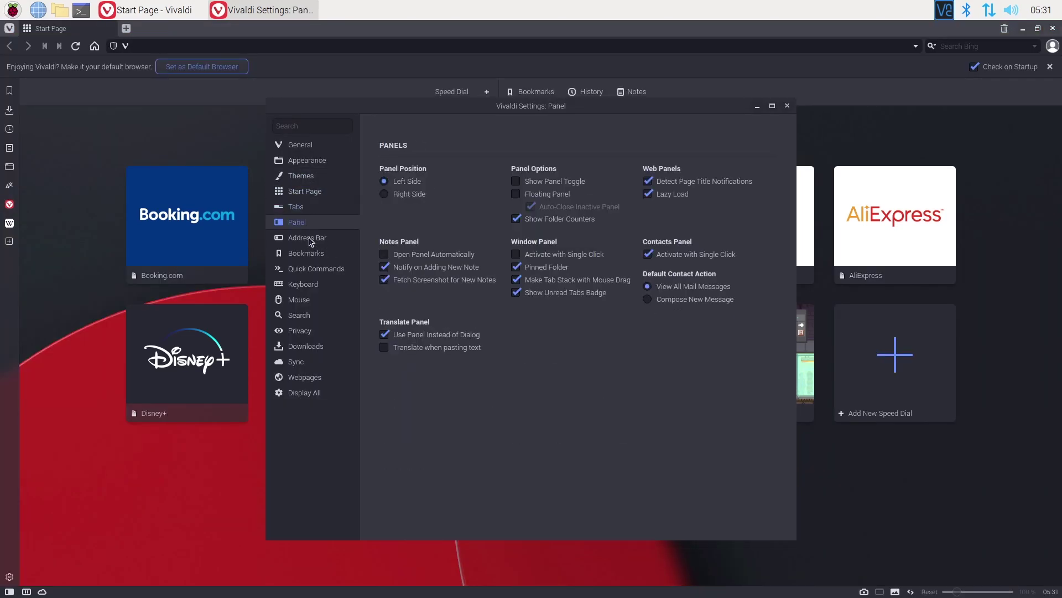
left_click(309, 241)
left_click(303, 258)
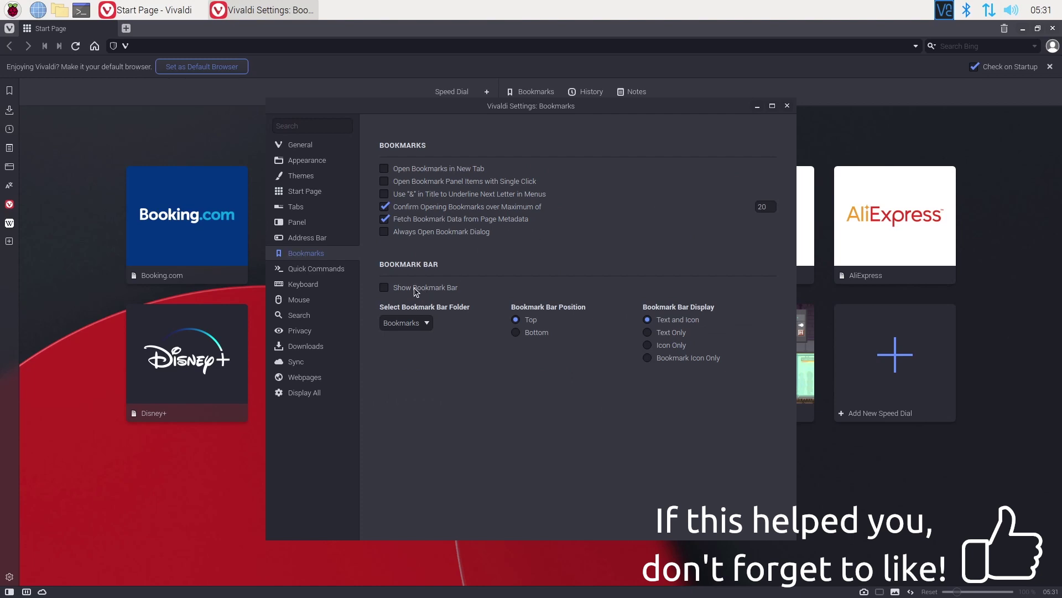
left_click(384, 287)
Set Vivaldi's default search engine to DuckDuckGo
left_click(293, 316)
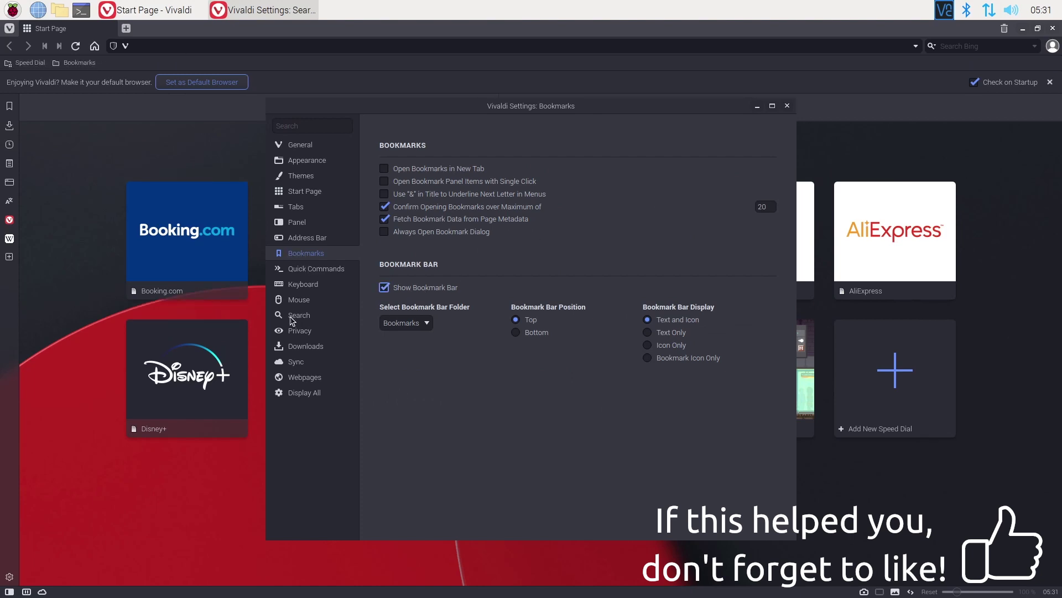
left_click(494, 184)
left_click(440, 227)
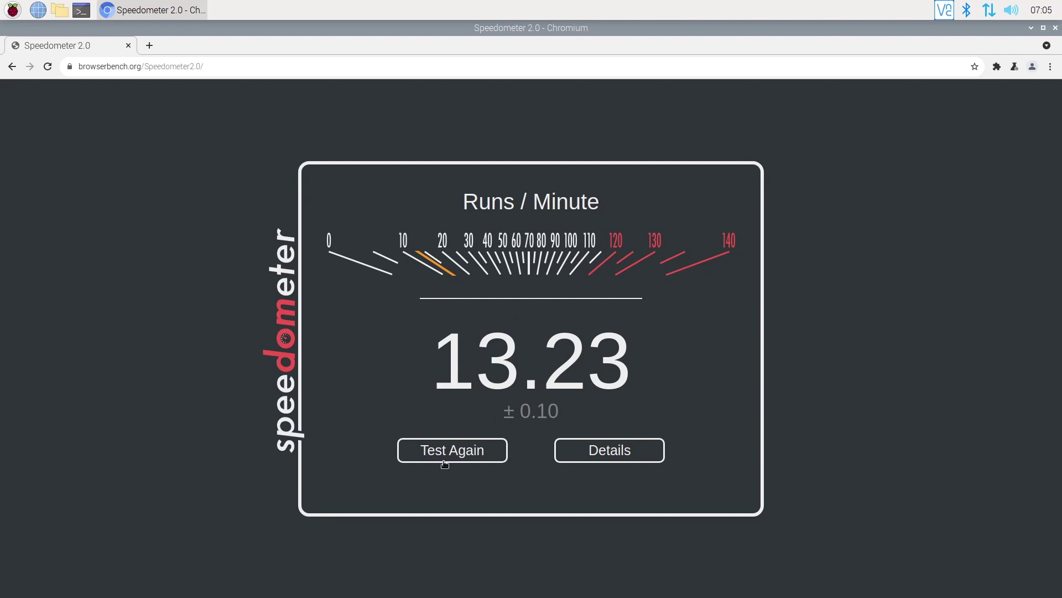
View the detailed Speedometer results, then open the Forest: stay focused, be present extension's store page
left_click(635, 455)
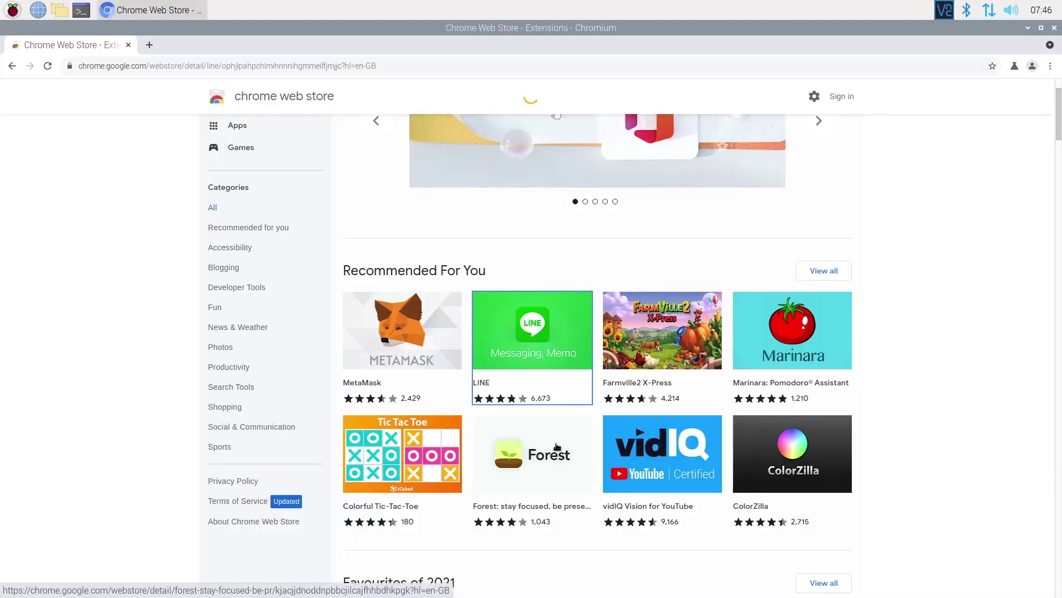
left_click(557, 447)
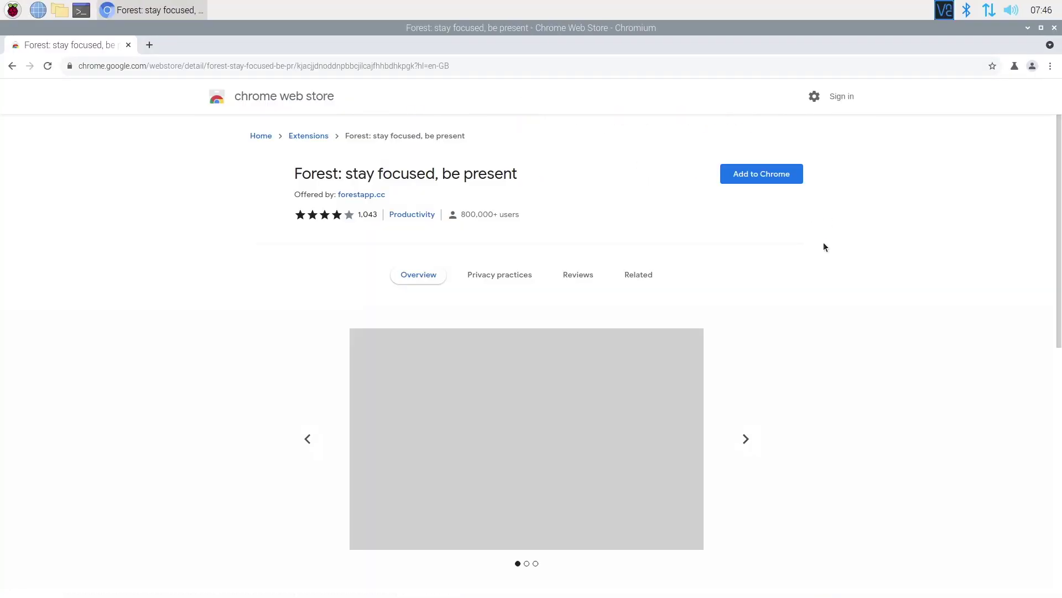
Try adding the Forest extension, cancel it, and open Chromium's settings
left_click(791, 176)
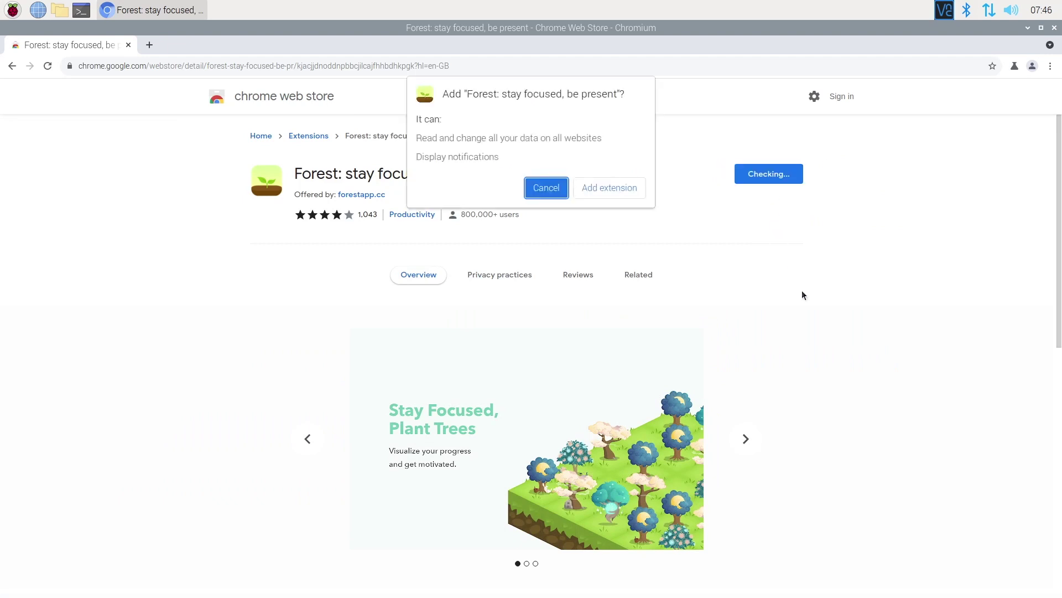
key("Escape")
left_click(1050, 66)
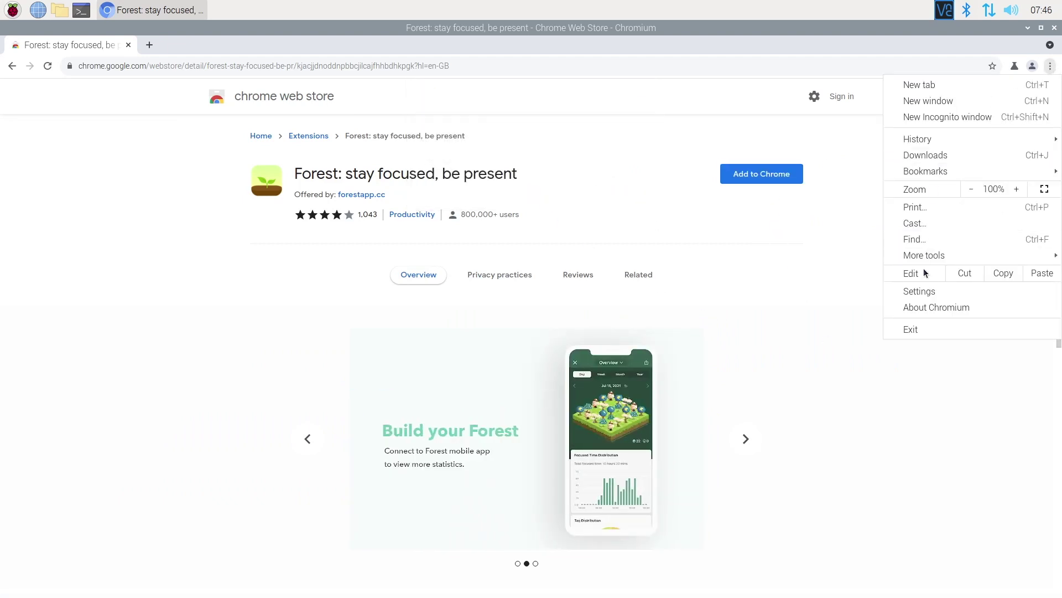
left_click(920, 292)
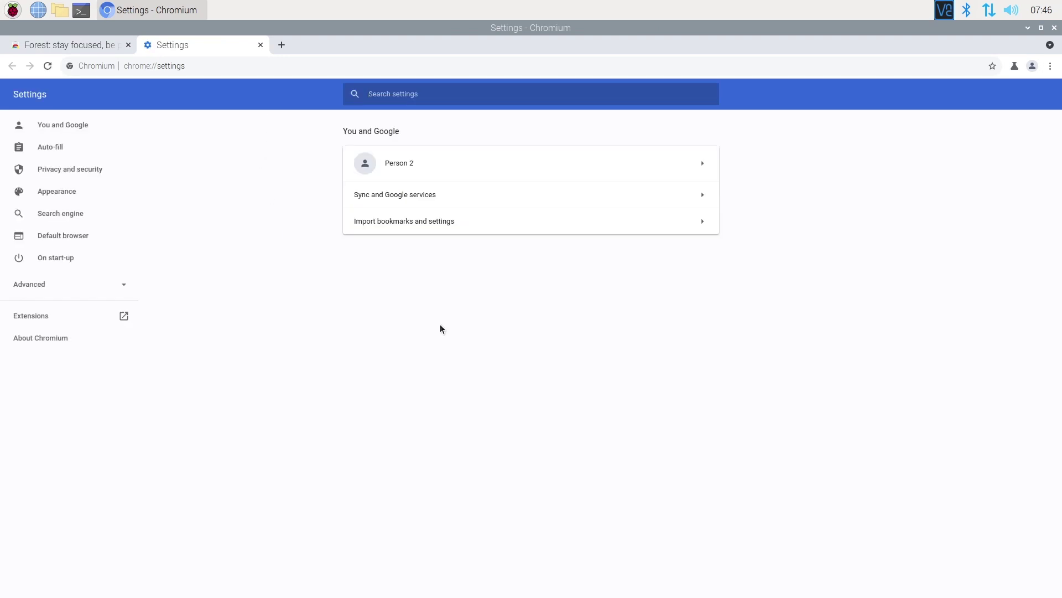
Turn on Show bookmarks bar in Chromium's Appearance settings
left_click(47, 169)
left_click(52, 191)
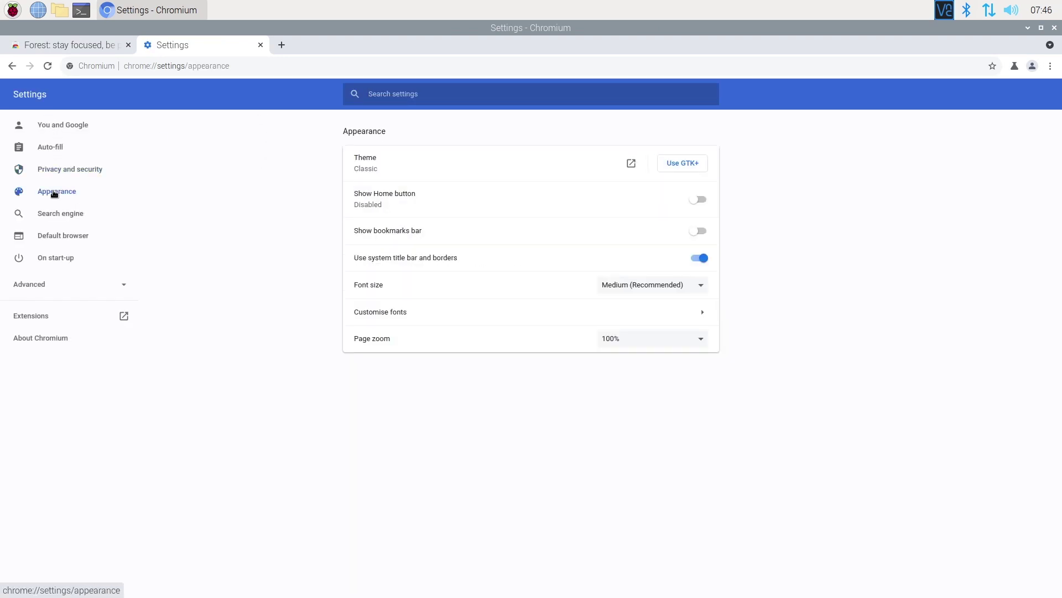
left_click(698, 231)
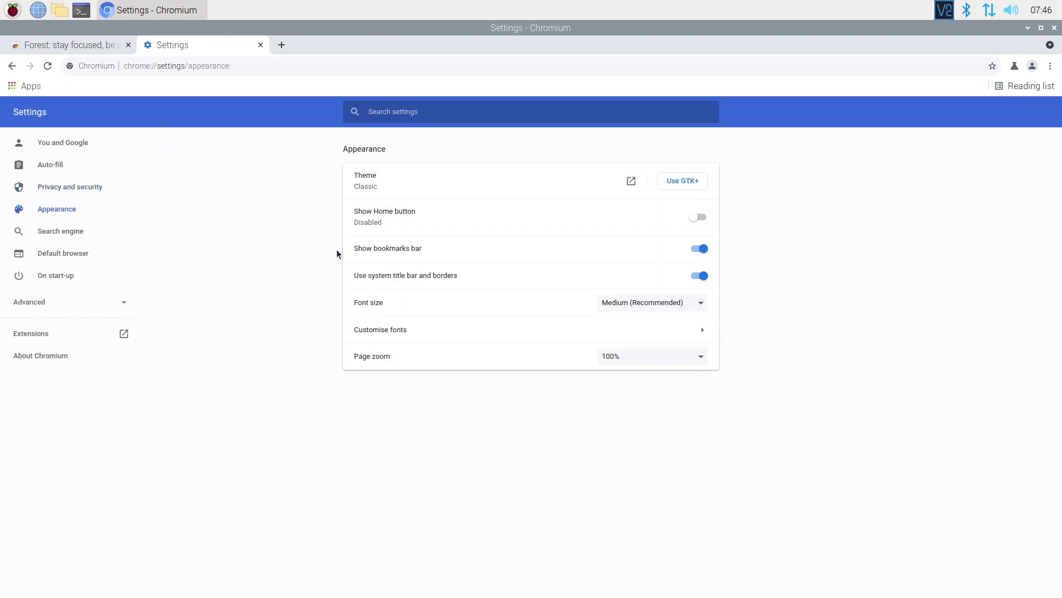
Look through the search engine, Default browser and On start-up settings, and expand Advanced
left_click(61, 231)
left_click(652, 175)
left_click(510, 215)
left_click(708, 206)
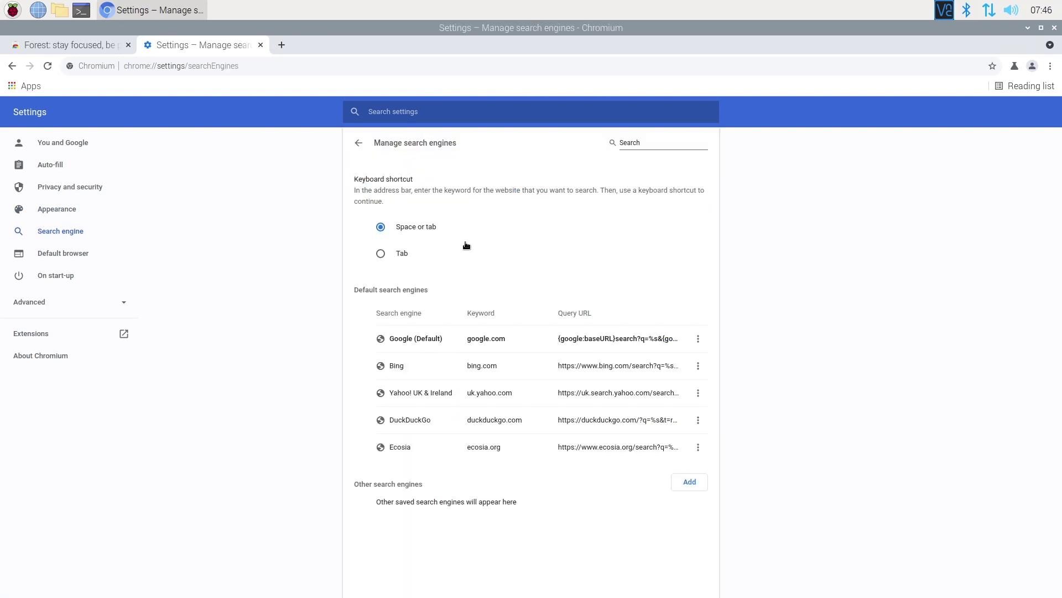
left_click(53, 254)
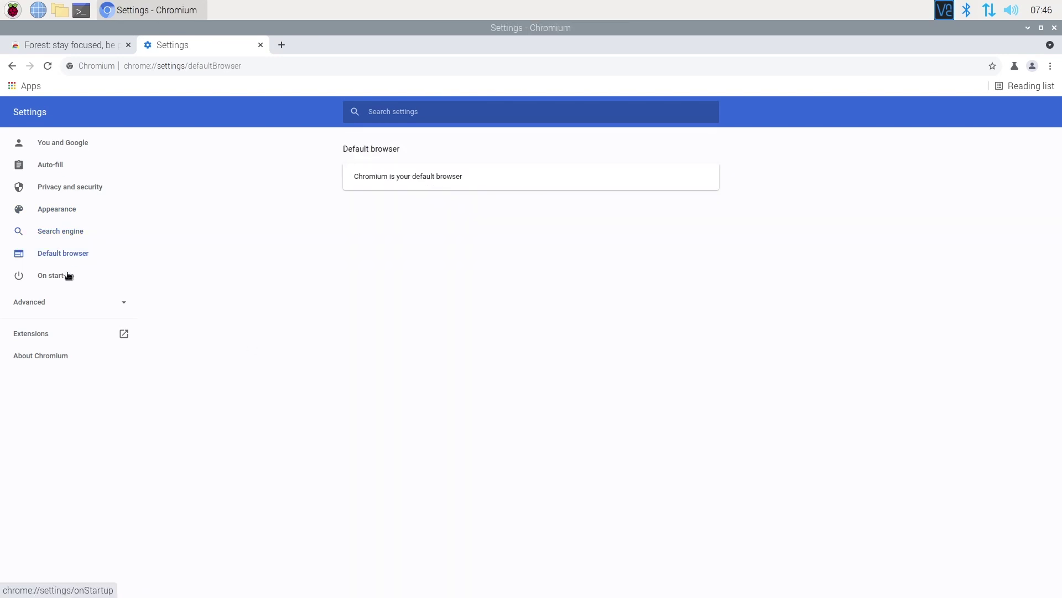
left_click(68, 276)
left_click(55, 304)
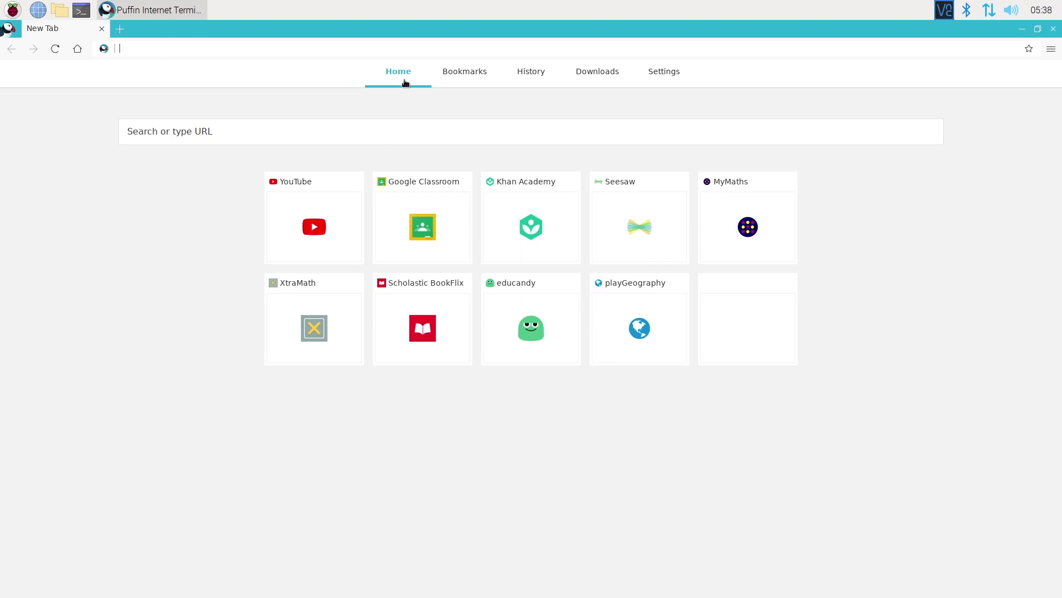
Go through Puffin's Bookmarks, History and Downloads pages to its Settings
left_click(441, 75)
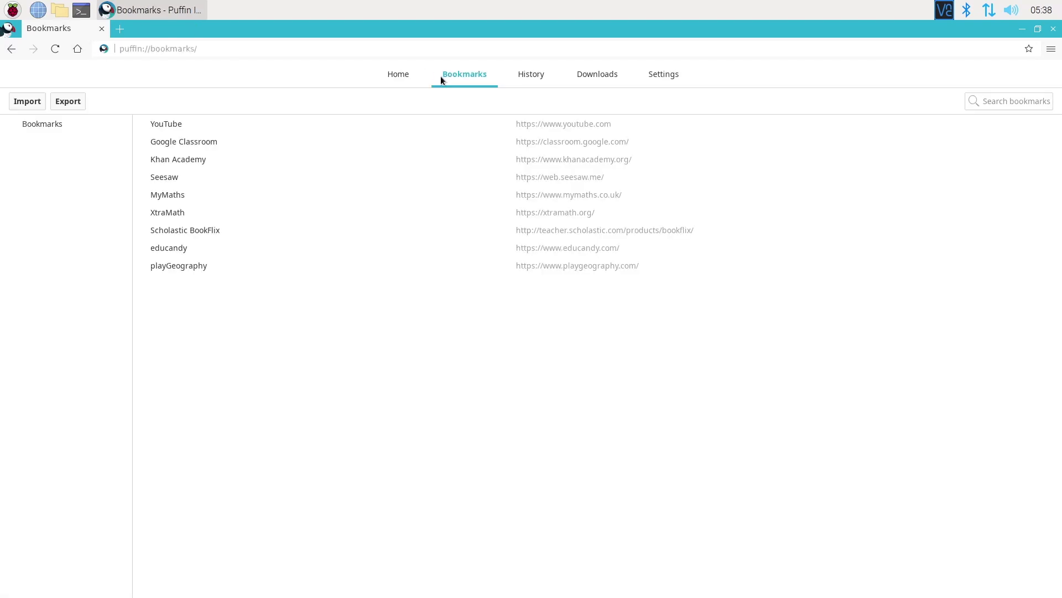
left_click(531, 74)
left_click(598, 74)
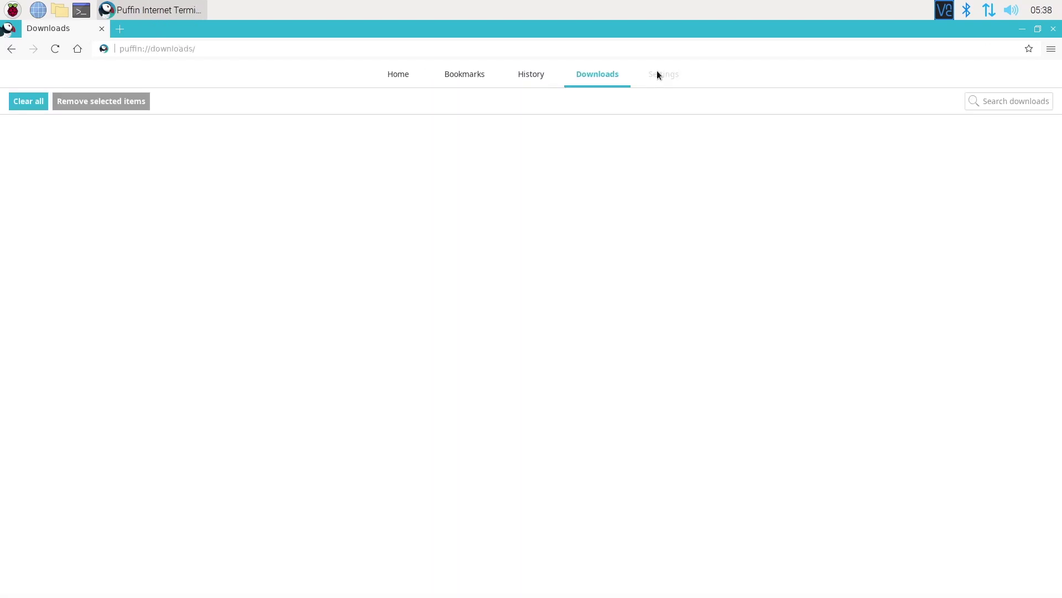
left_click(663, 74)
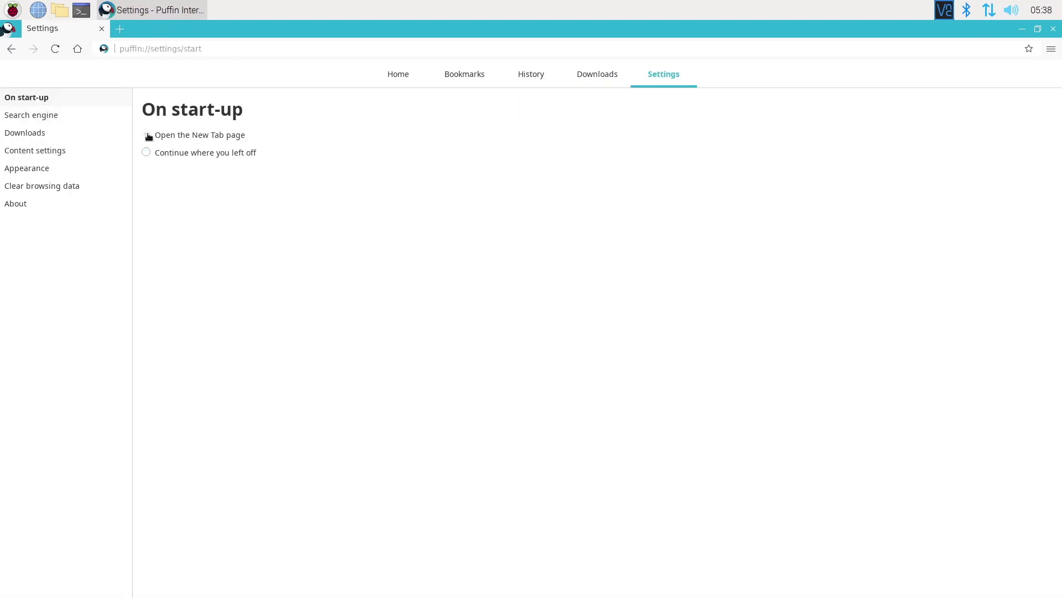
Set the address-bar search engine to Google
left_click(48, 116)
left_click(214, 150)
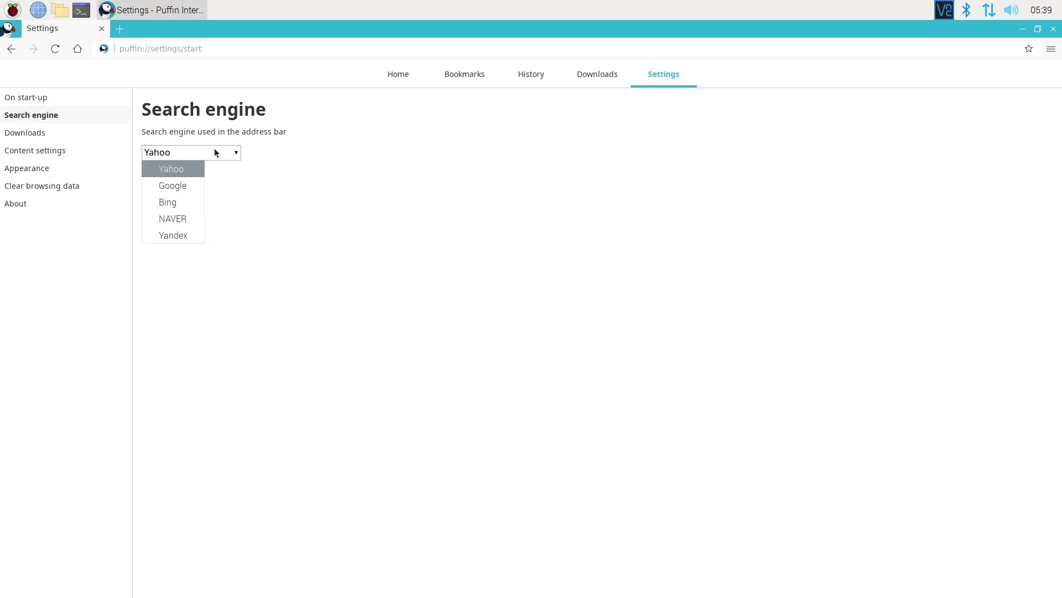
left_click(185, 187)
Set the download destination to Local storage
left_click(32, 135)
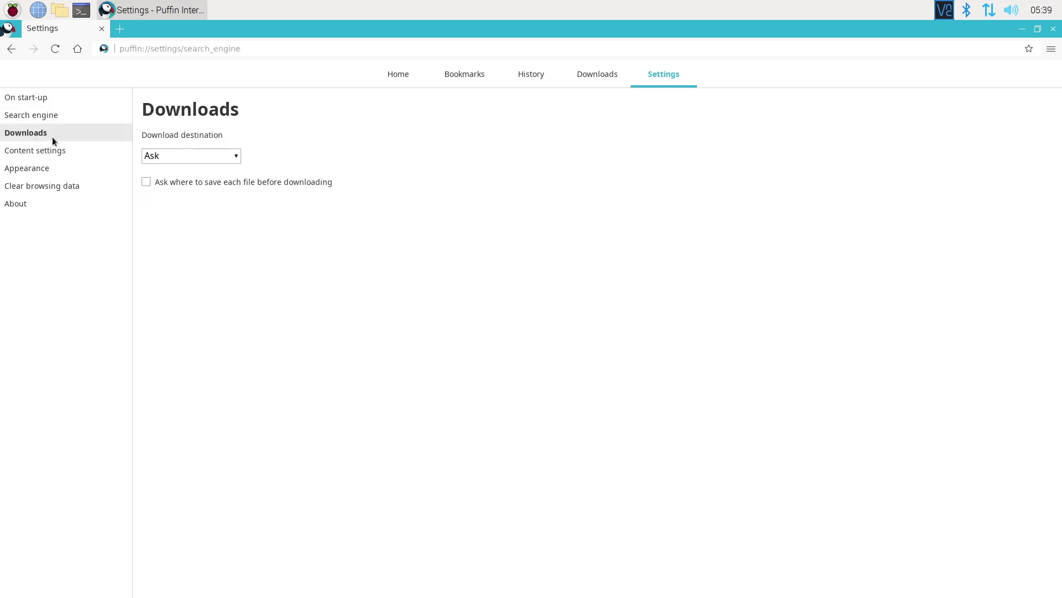
left_click(213, 157)
left_click(183, 189)
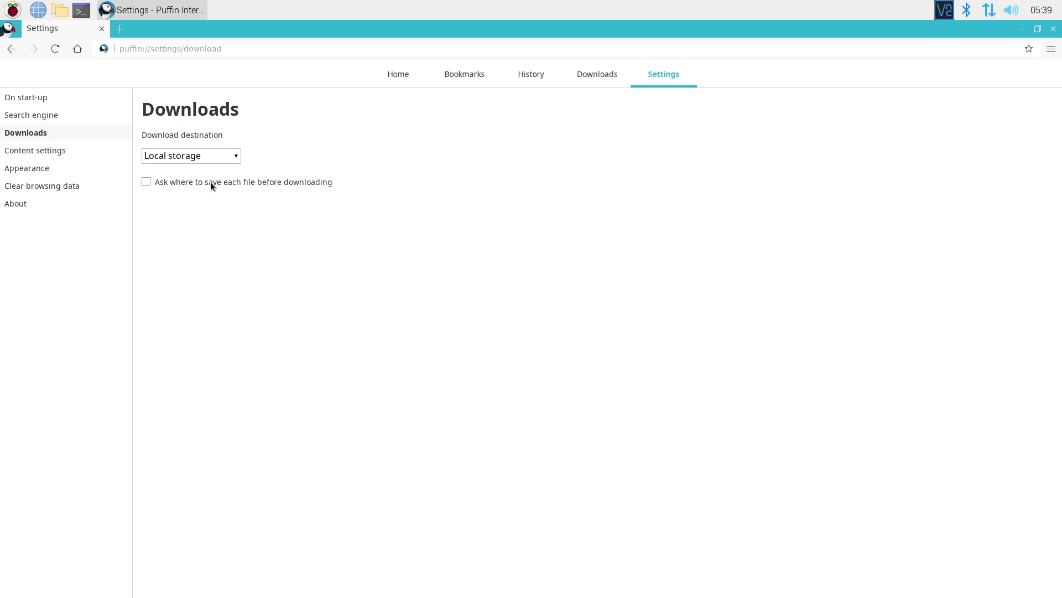
Enable Show bookmark bar under Appearance, then go to the clear browsing data options
left_click(63, 150)
left_click(45, 169)
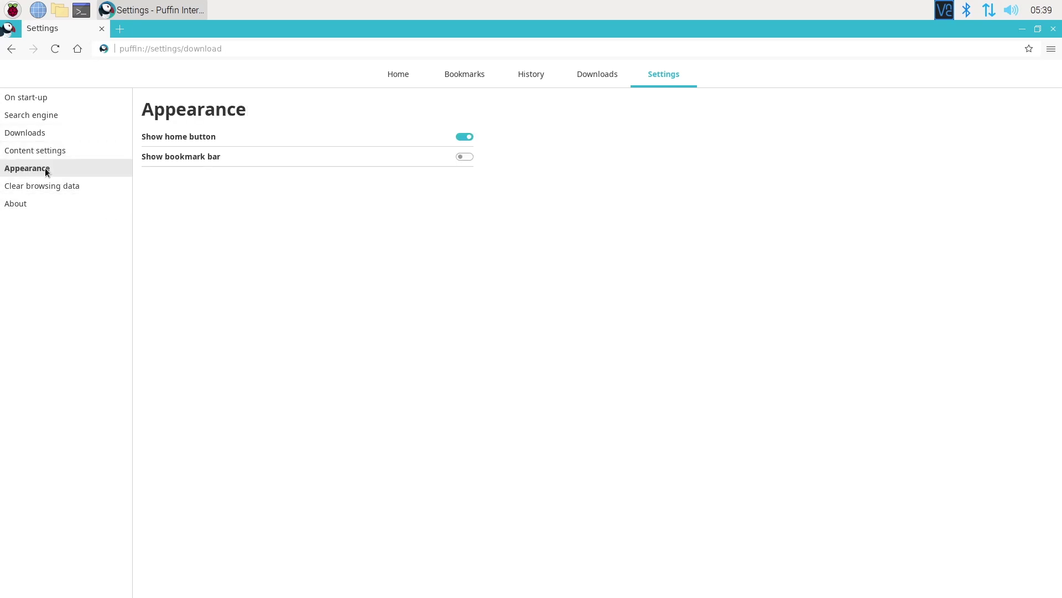
left_click(466, 157)
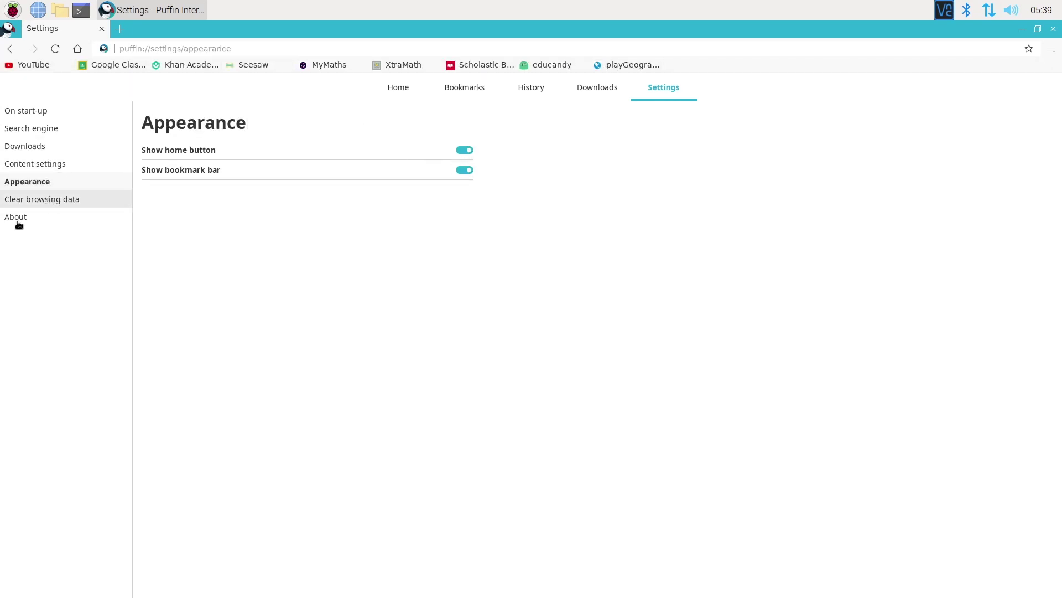
left_click(42, 200)
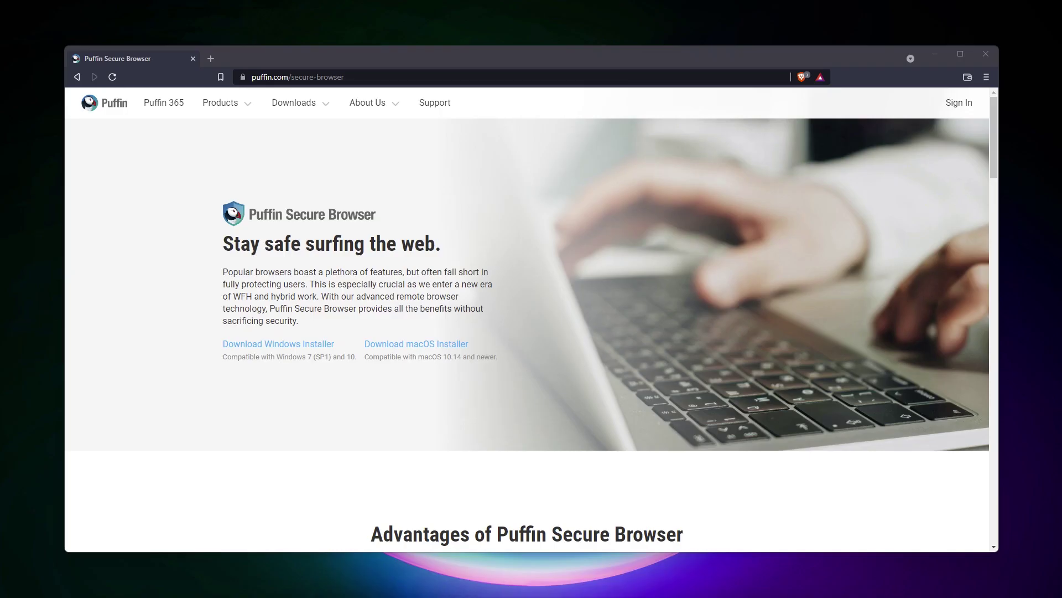
Scroll down and highlight the 'Stay safe surfing the web' heading and the intro paragraph
scroll(399, 217, "down", 1)
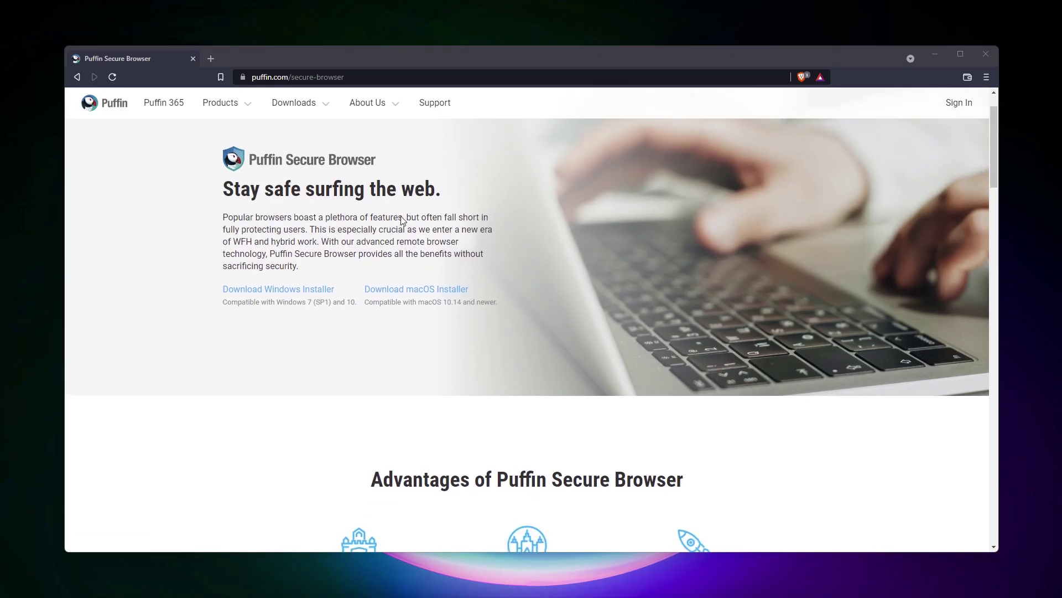
left_click_drag(221, 193, 434, 200)
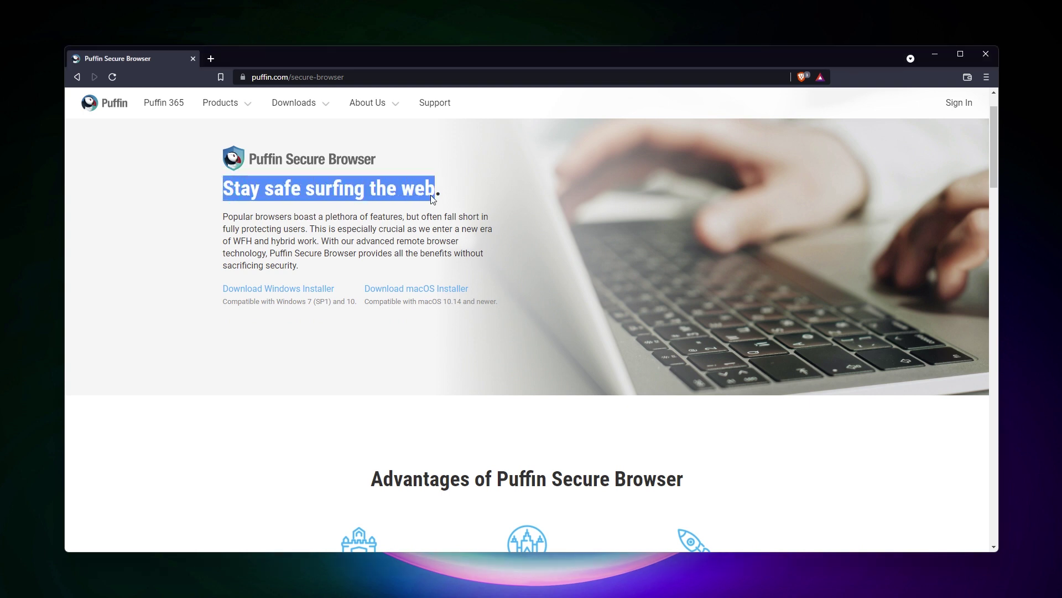
left_click(391, 253)
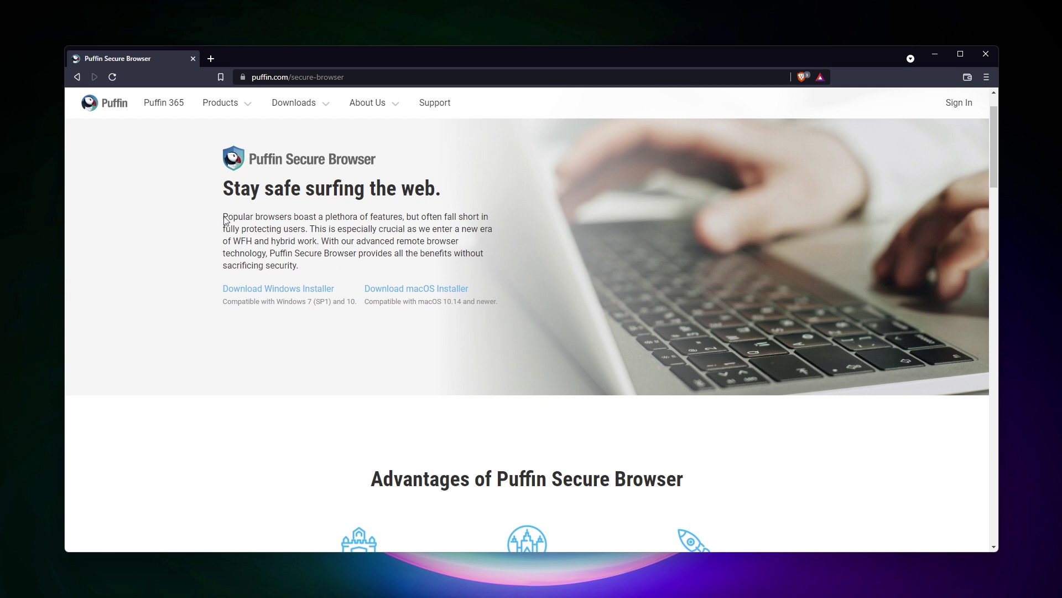
left_click_drag(223, 216, 307, 233)
Scroll further, highlighting the 'Safeguards Your Devices' and 'Intuitive and Effective' headings
scroll(396, 256, "down", 6)
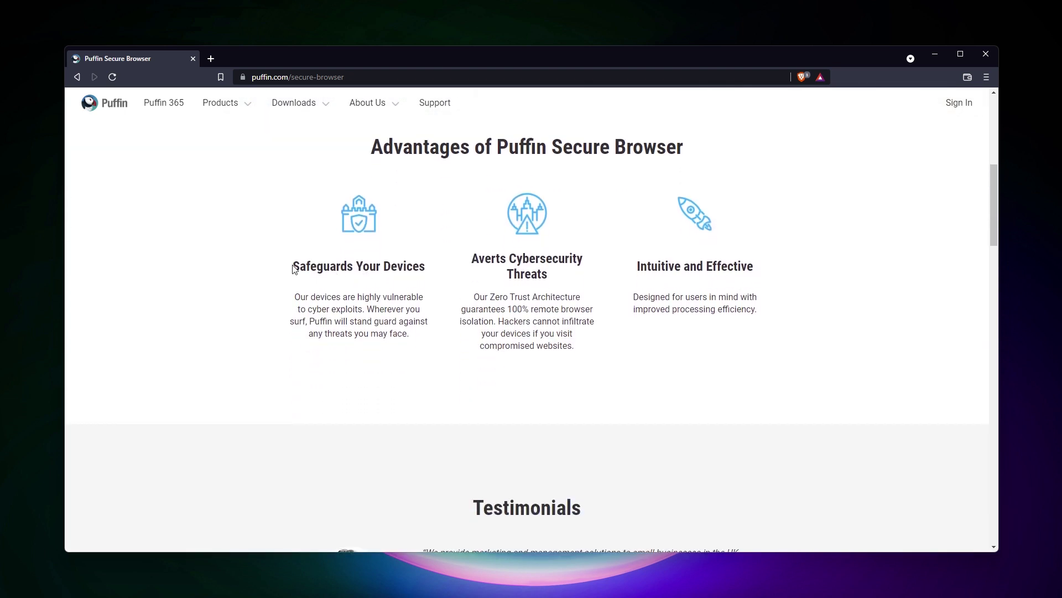
left_click_drag(294, 269, 564, 279)
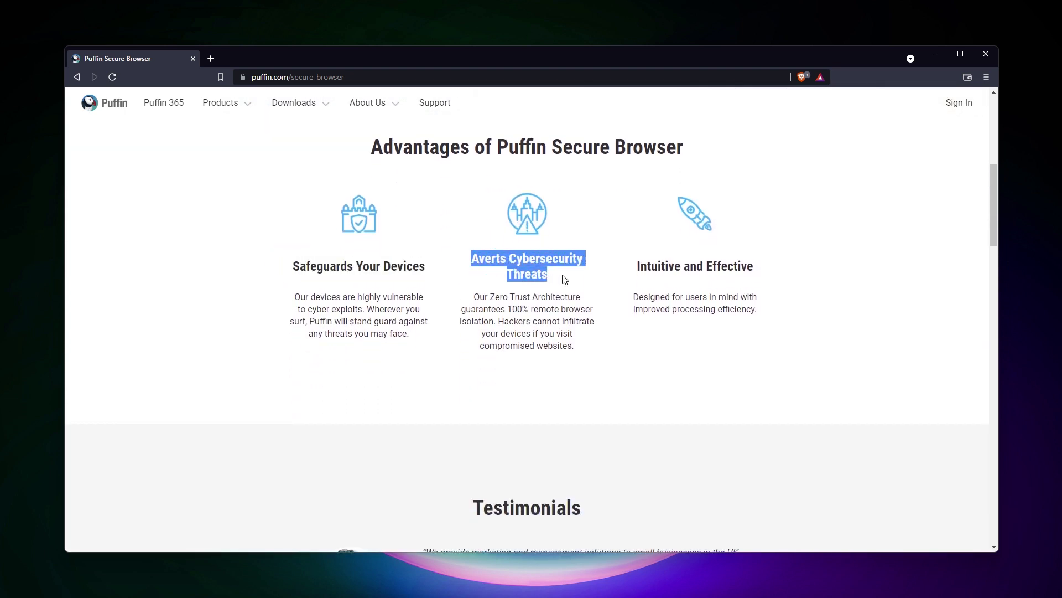
left_click_drag(634, 275, 794, 275)
left_click(809, 344)
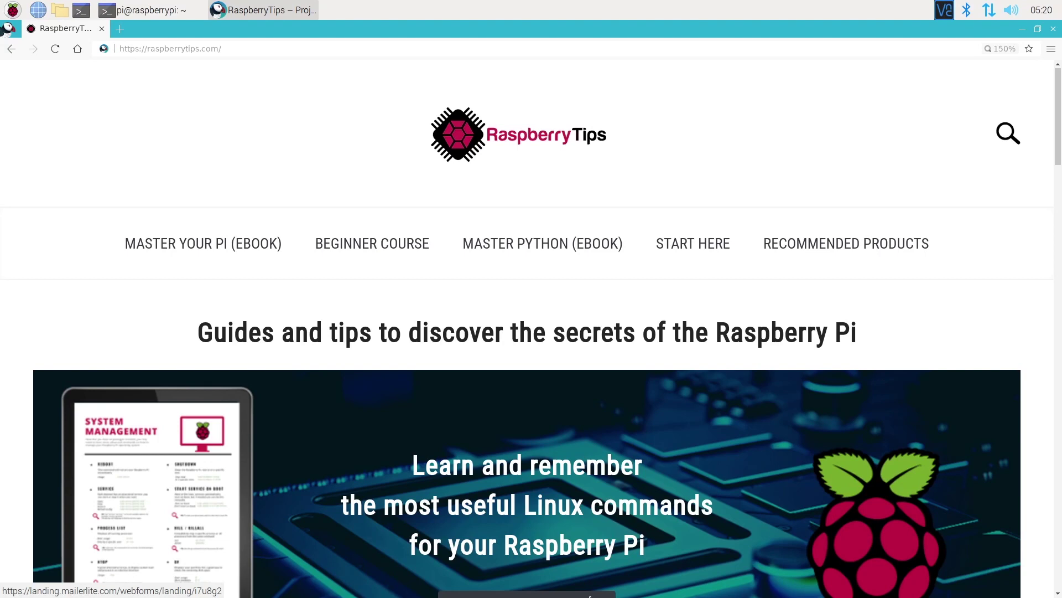
Choose 100% from the Page zoom dropdown in Puffin's Content settings
left_click(999, 48)
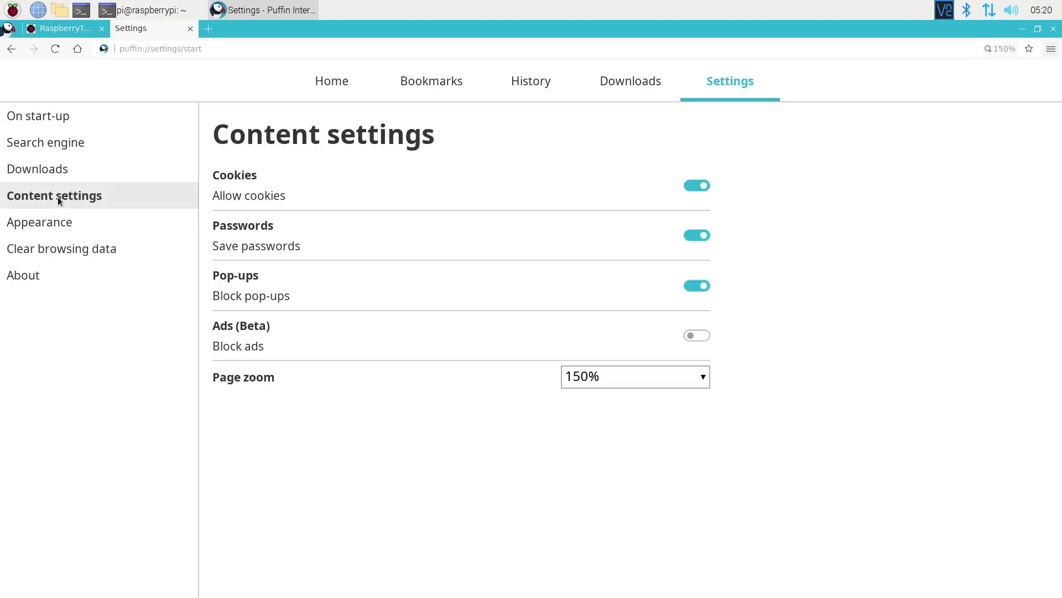
left_click(616, 386)
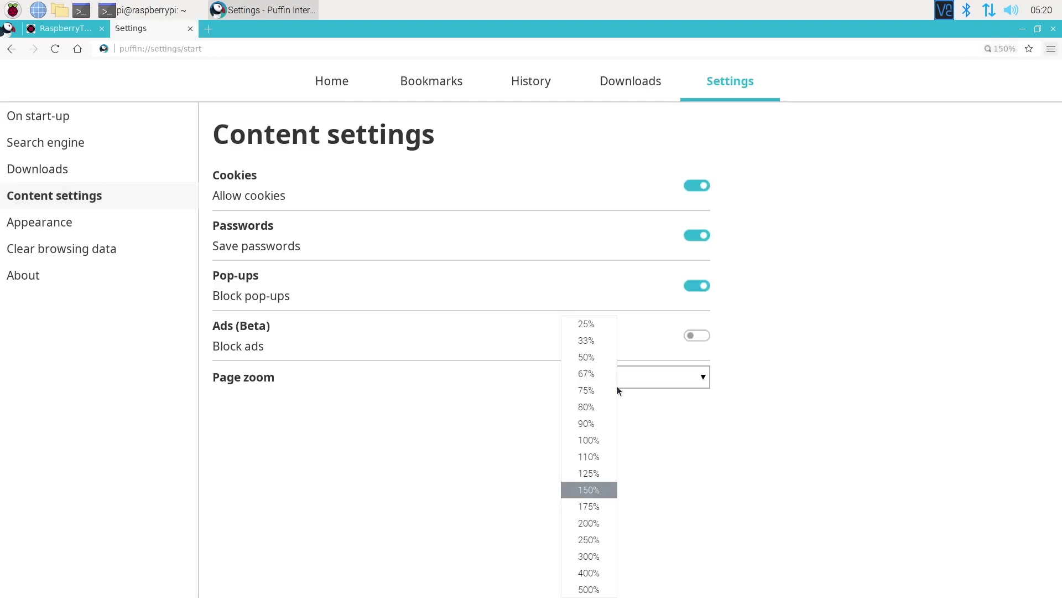
left_click(589, 442)
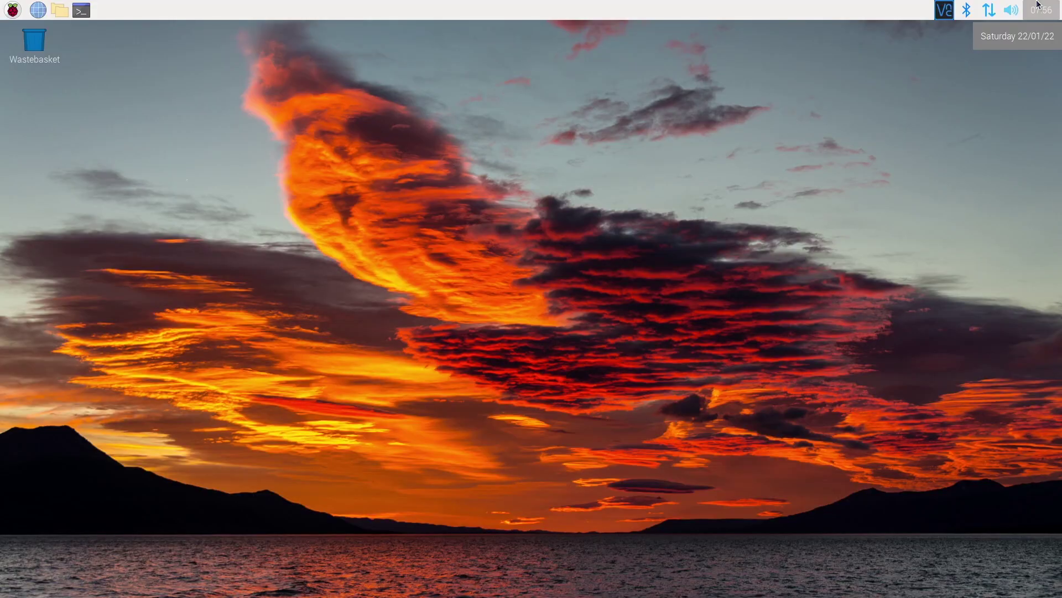
Start Chromium Web Browser from the Raspberry menu's Internet submenu
left_click(19, 12)
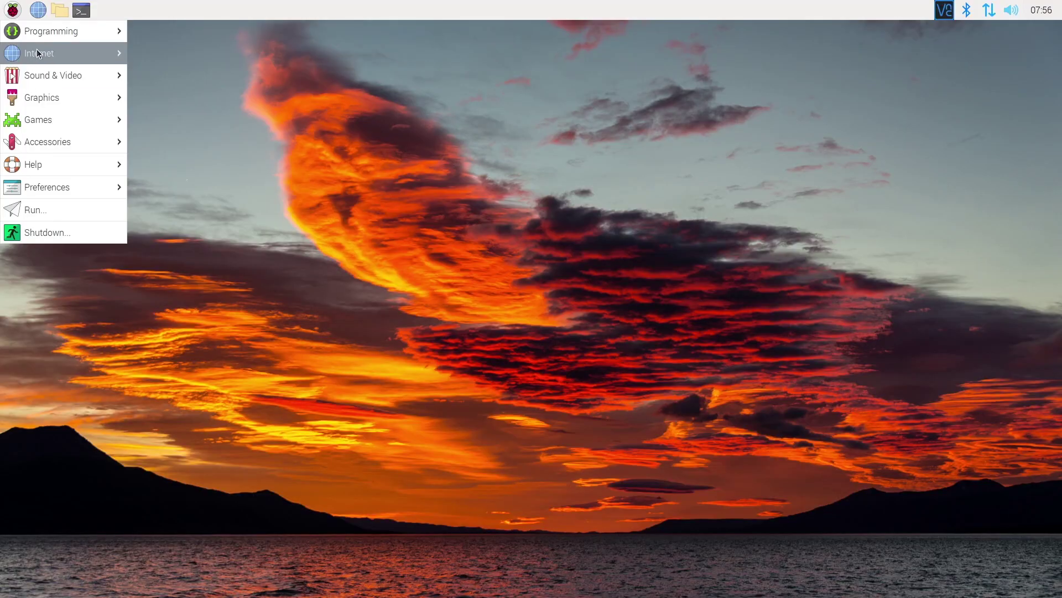
mouse_move(36, 49)
left_click(166, 53)
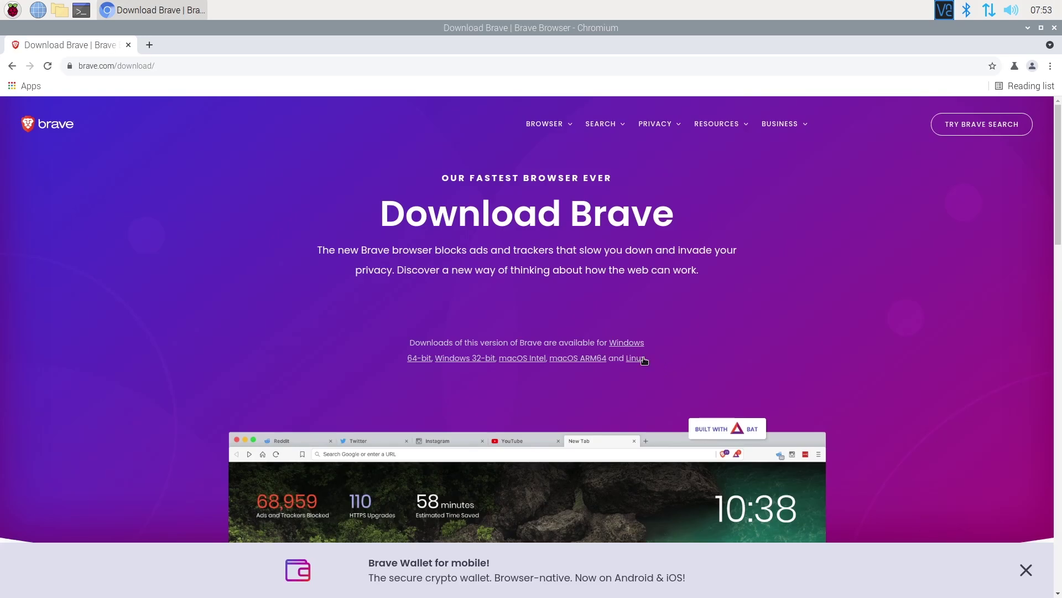
Open Brave's Linux install guide and highlight the 64-bit AMD/Intel-only support sentence
left_click(640, 359)
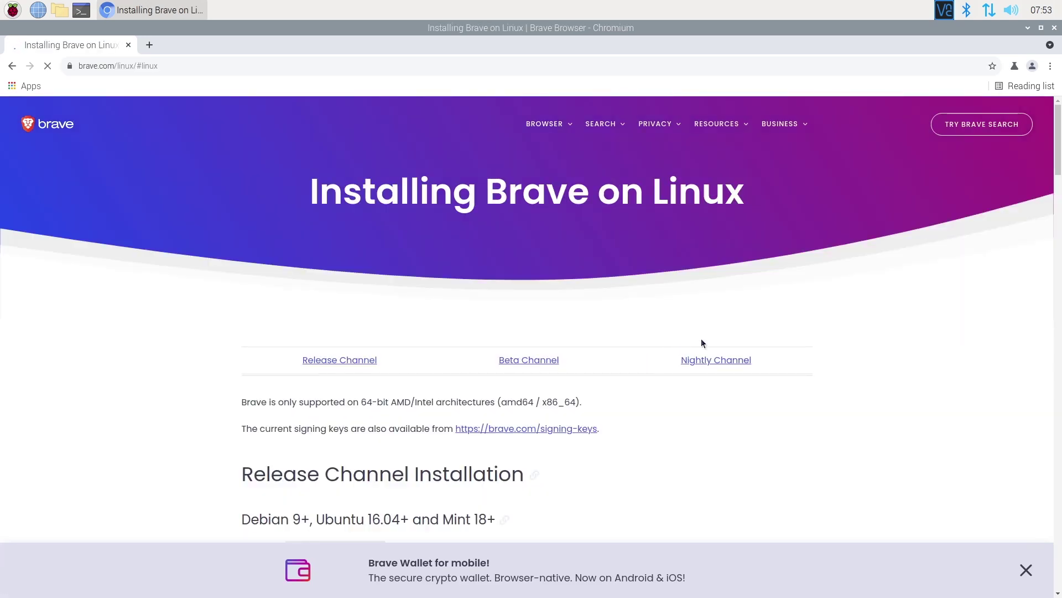
triple_click(332, 400)
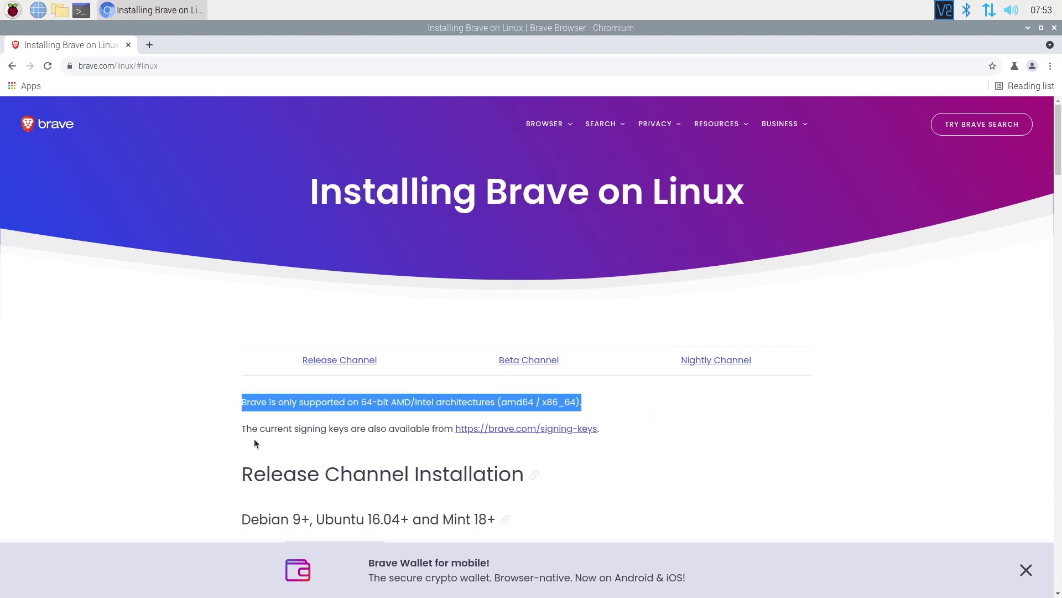
left_click(782, 427)
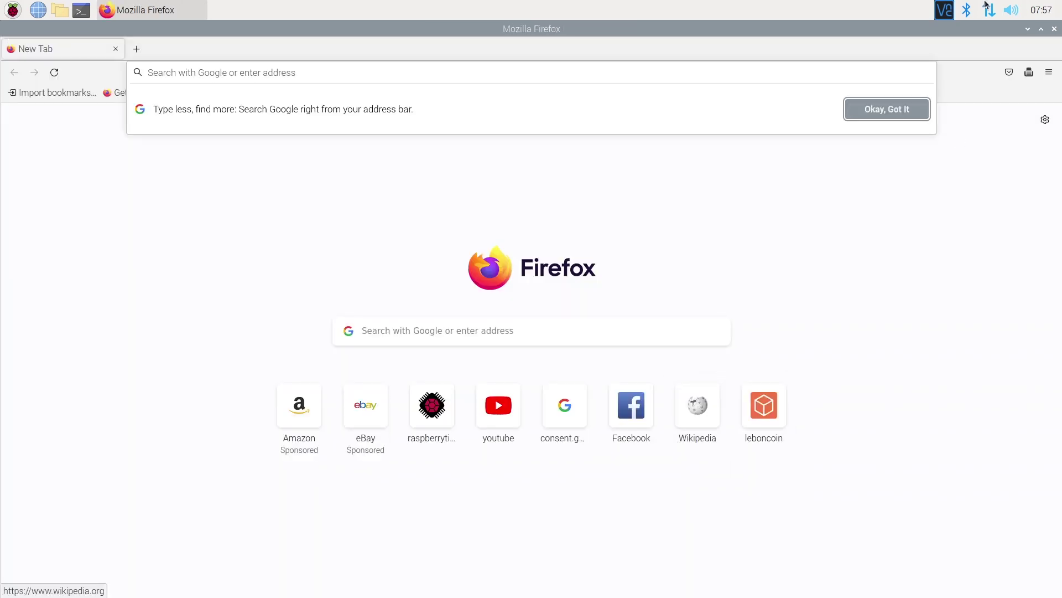
Close Firefox and start Midori from the Raspberry menu's Internet submenu
left_click(1054, 29)
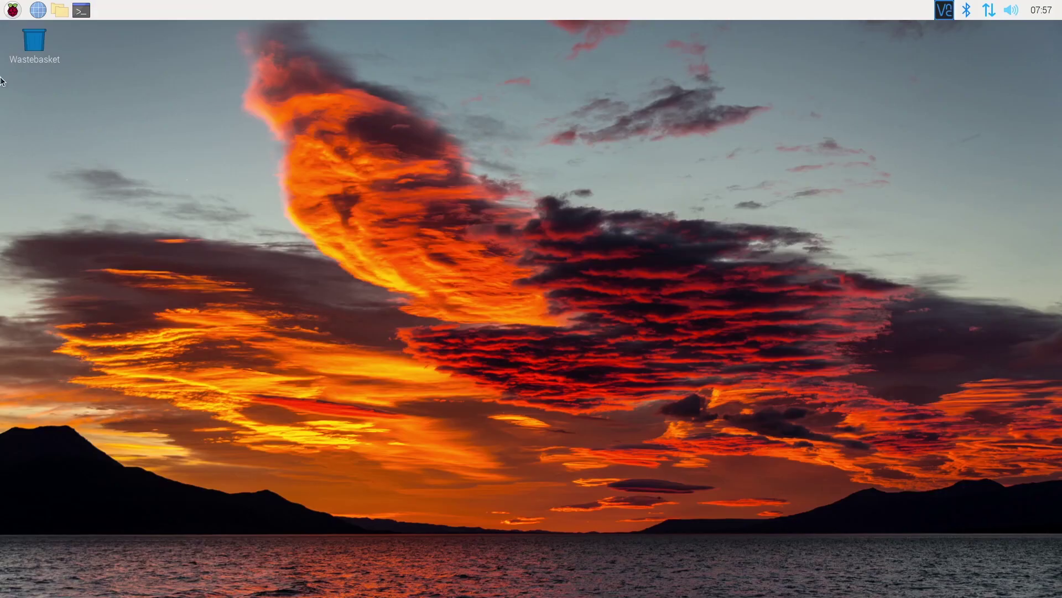
left_click(13, 10)
mouse_move(30, 52)
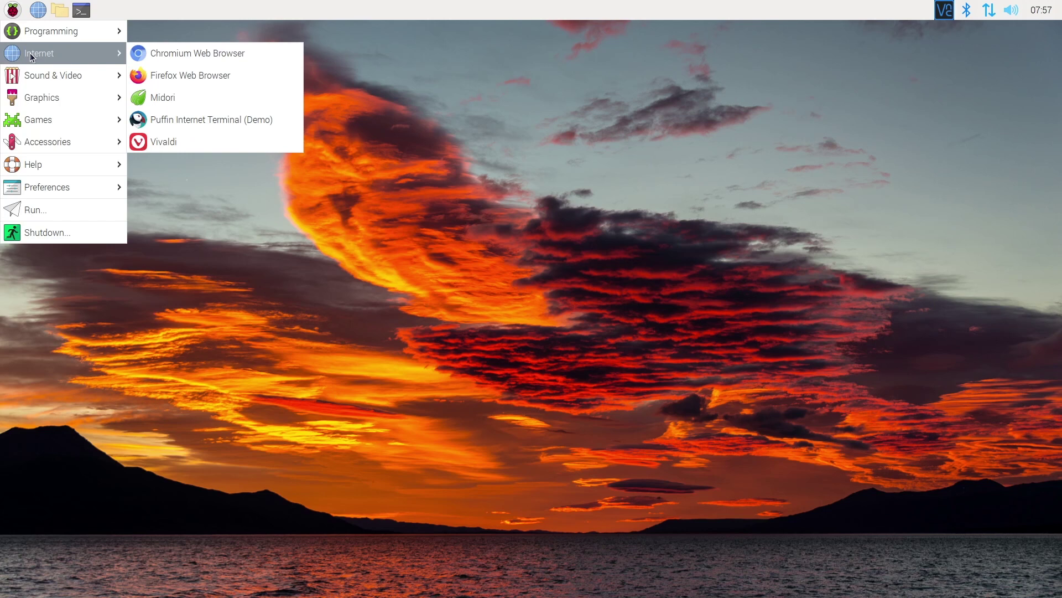
left_click(223, 93)
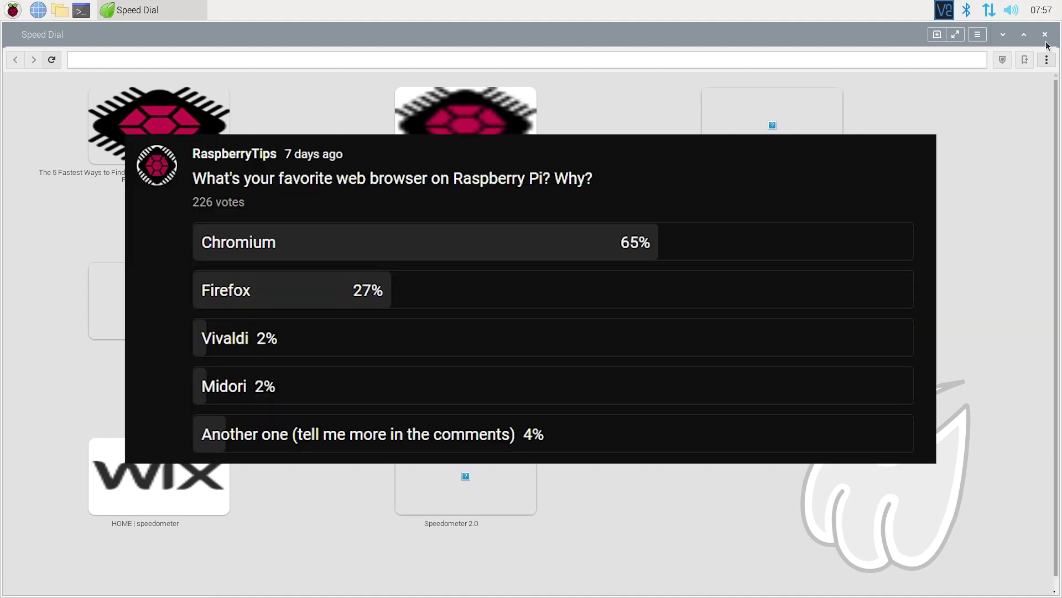
Close Midori, launch Puffin Internet Terminal from the Internet menu, then close it
left_click(1045, 35)
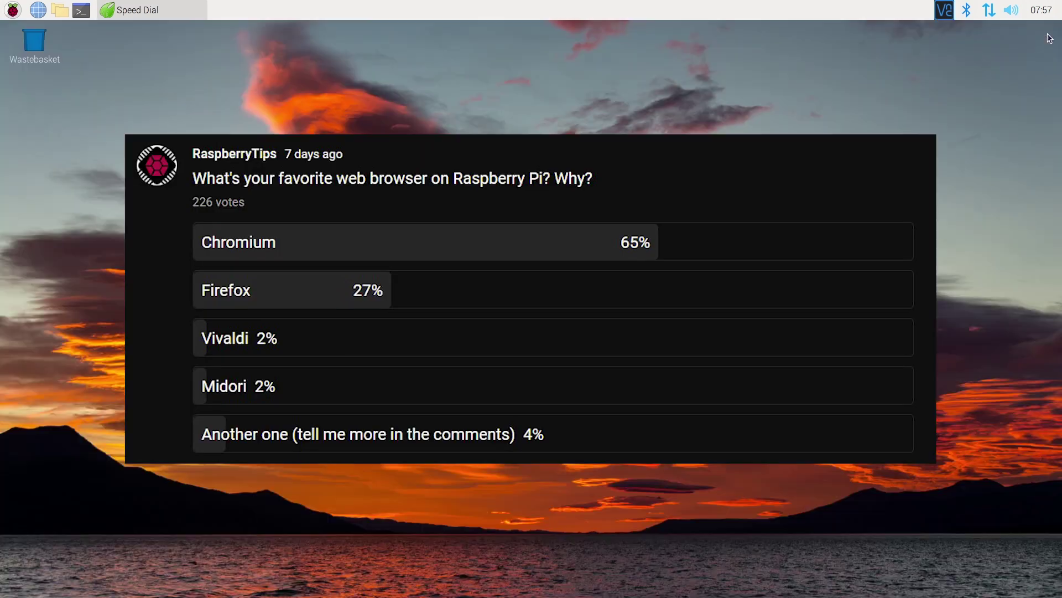
left_click(12, 10)
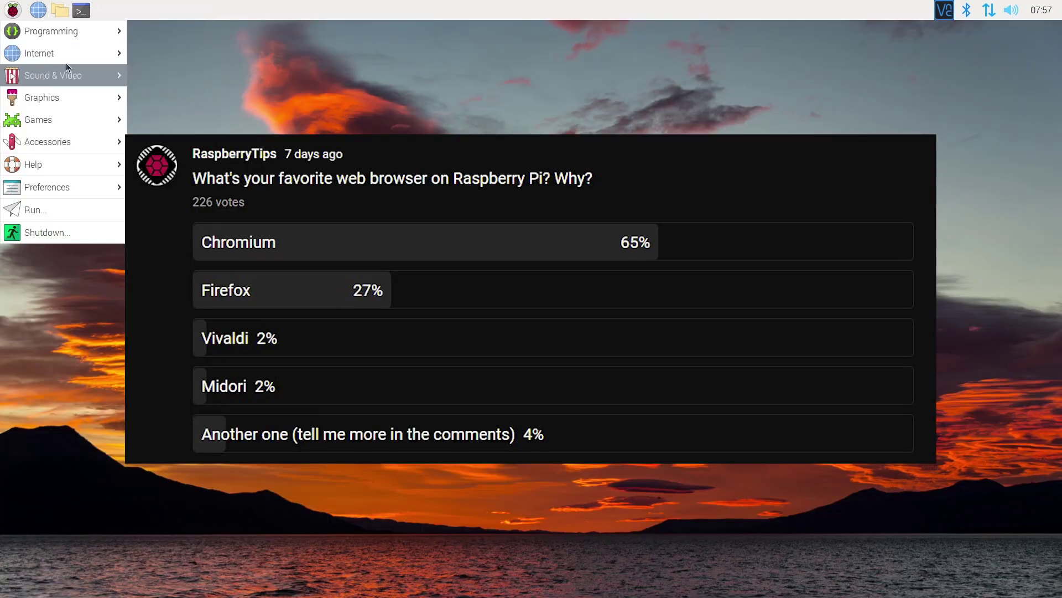
mouse_move(71, 56)
left_click(206, 119)
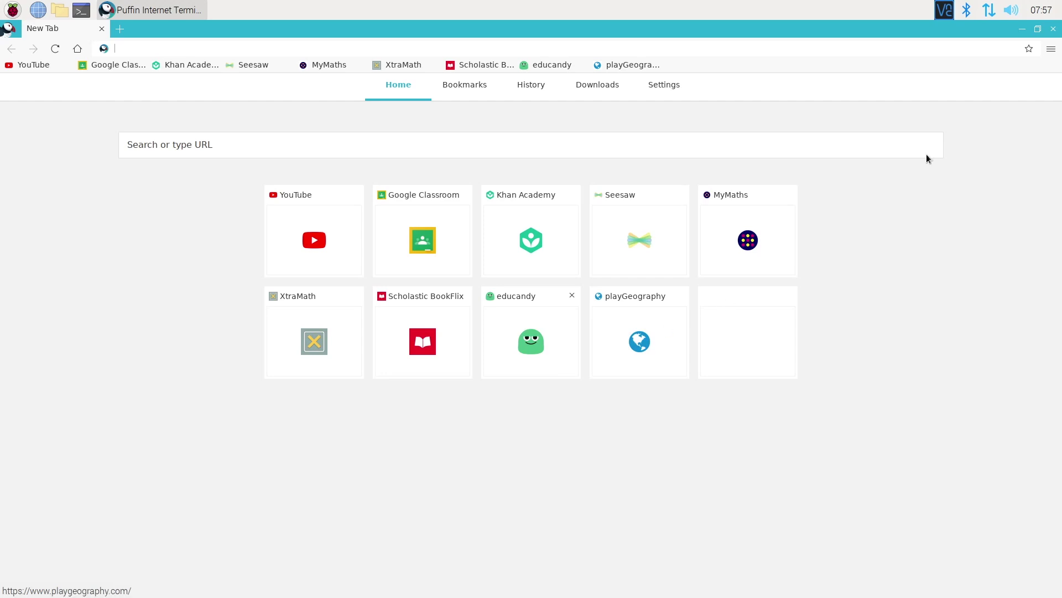
left_click(1054, 31)
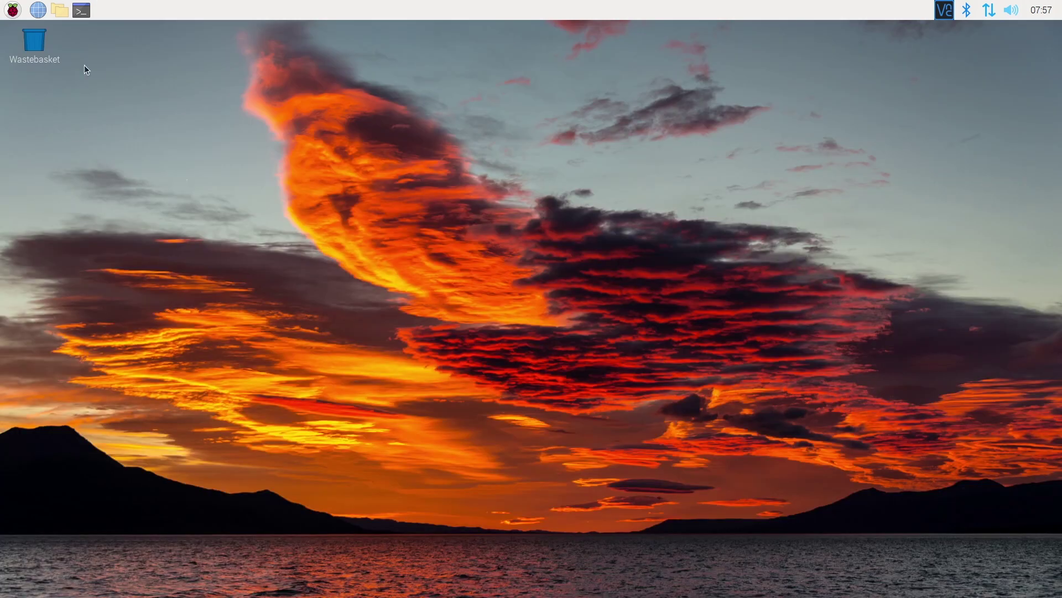
Launch another browser from the Raspberry menu's Internet submenu
left_click(18, 10)
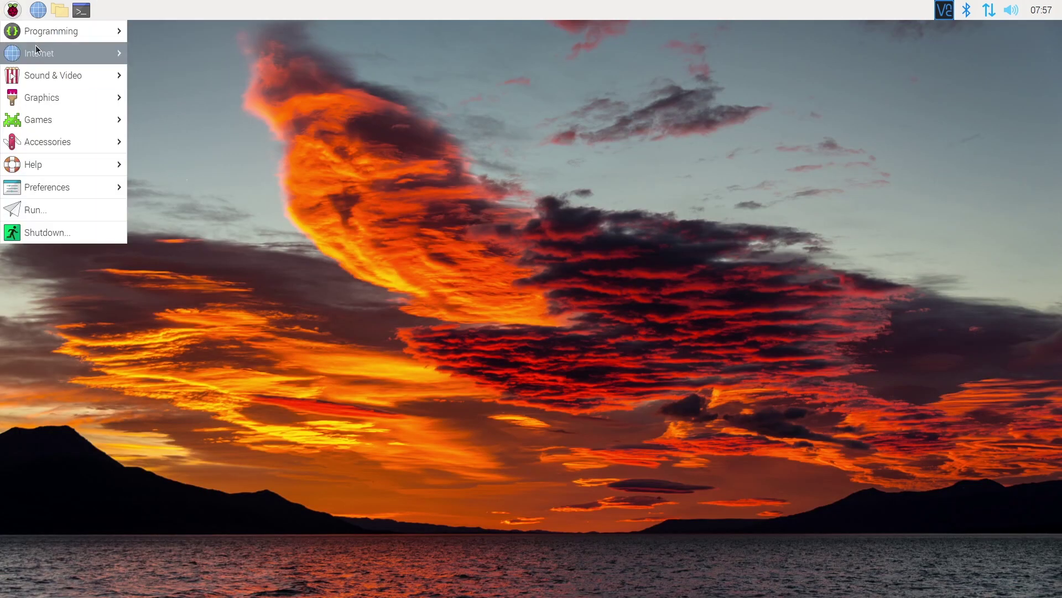
mouse_move(52, 48)
left_click(214, 154)
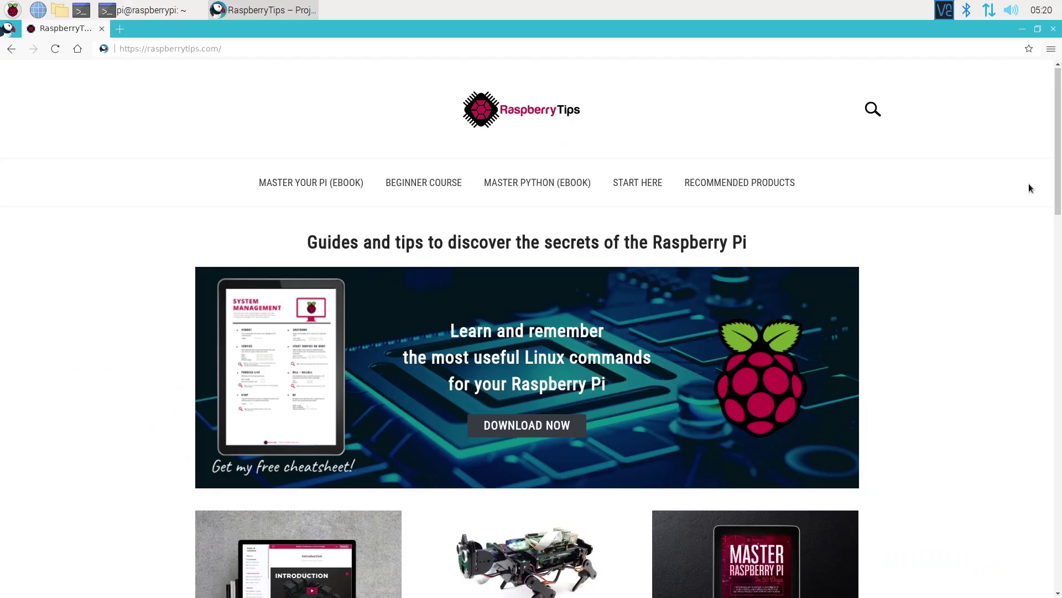
Visit Puffin's Settings and return to its Home tab, then open Tab Stash's Firefox add-on page
left_click(1051, 49)
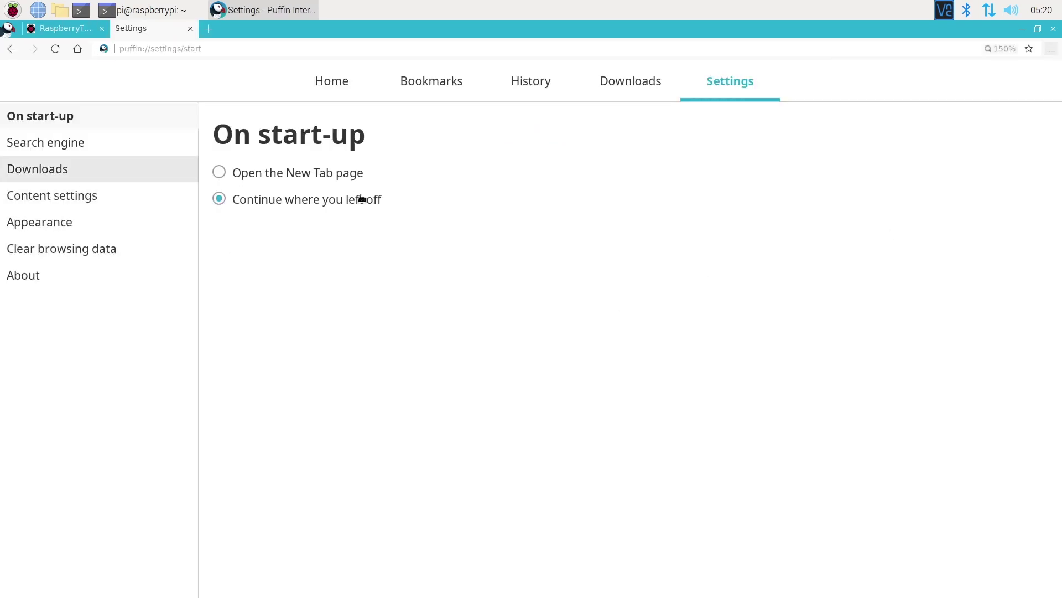
left_click(327, 81)
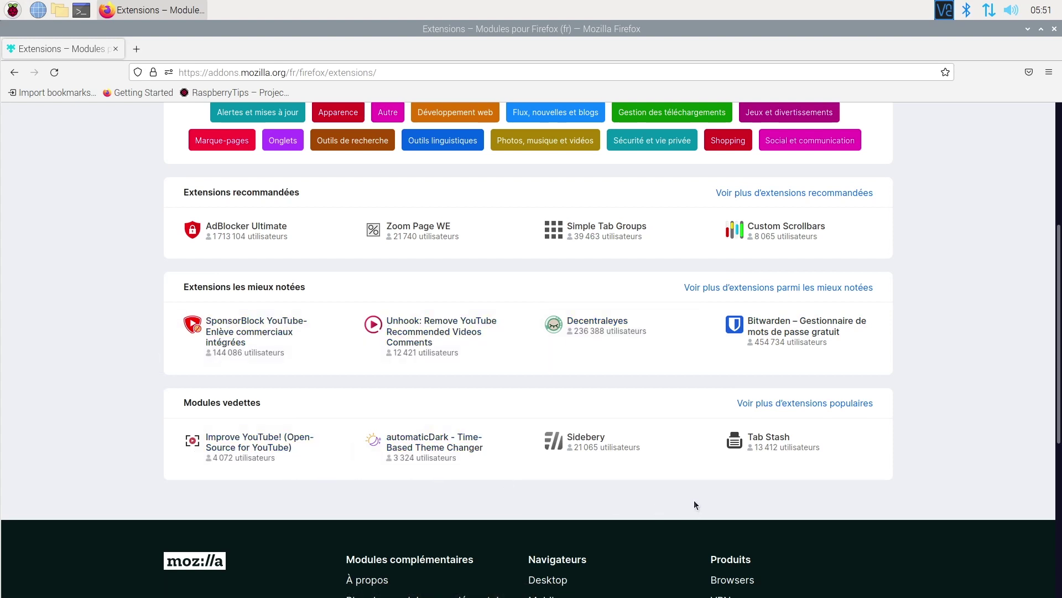
left_click(785, 437)
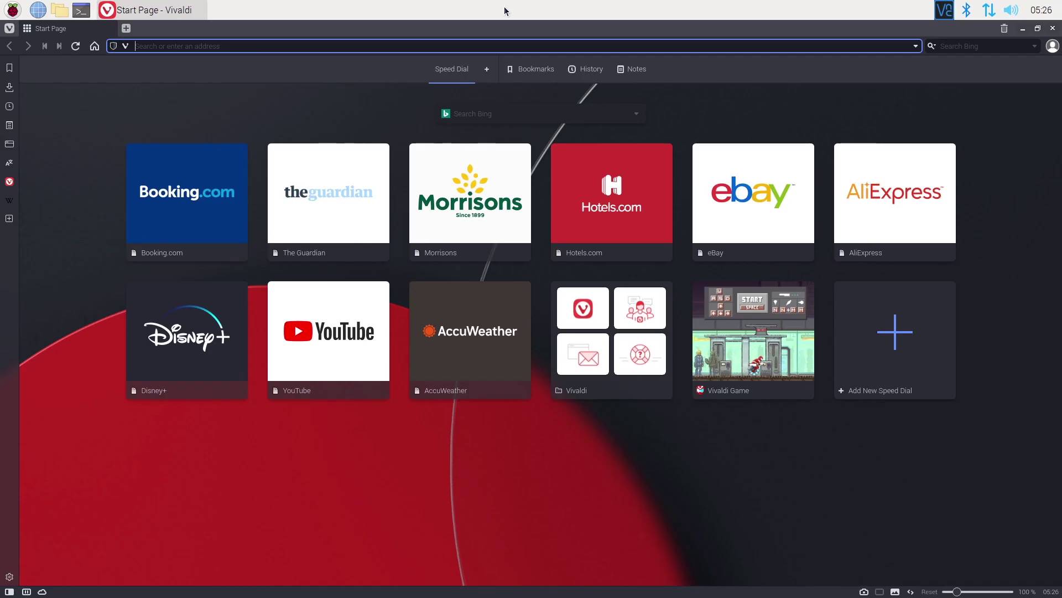
Dismiss the History panel's options menu and open the Wikipedia web panel in Vivaldi's sidebar
right_click(9, 107)
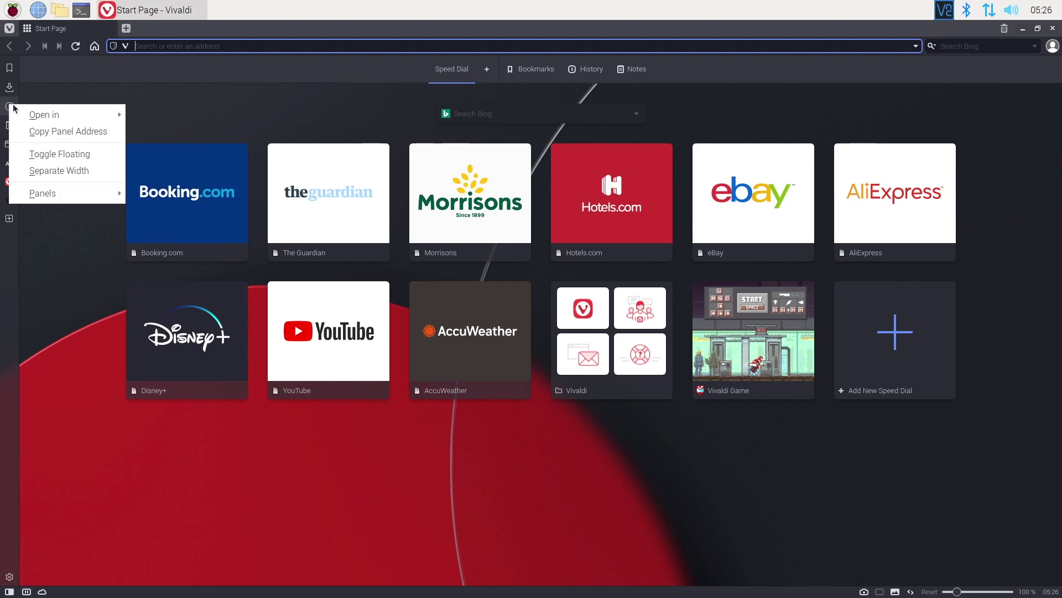
key("Escape")
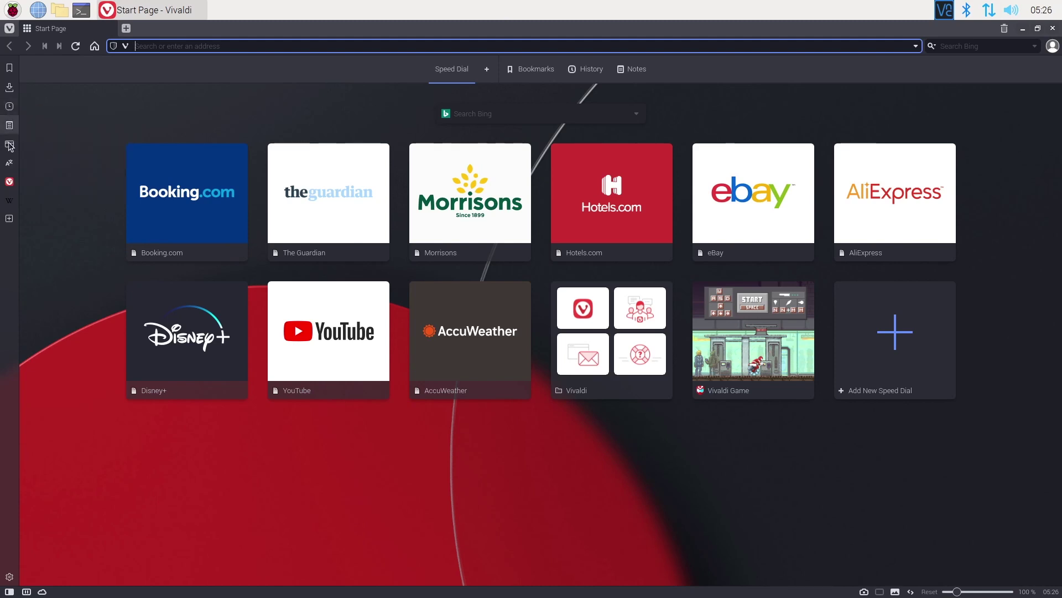
left_click(10, 201)
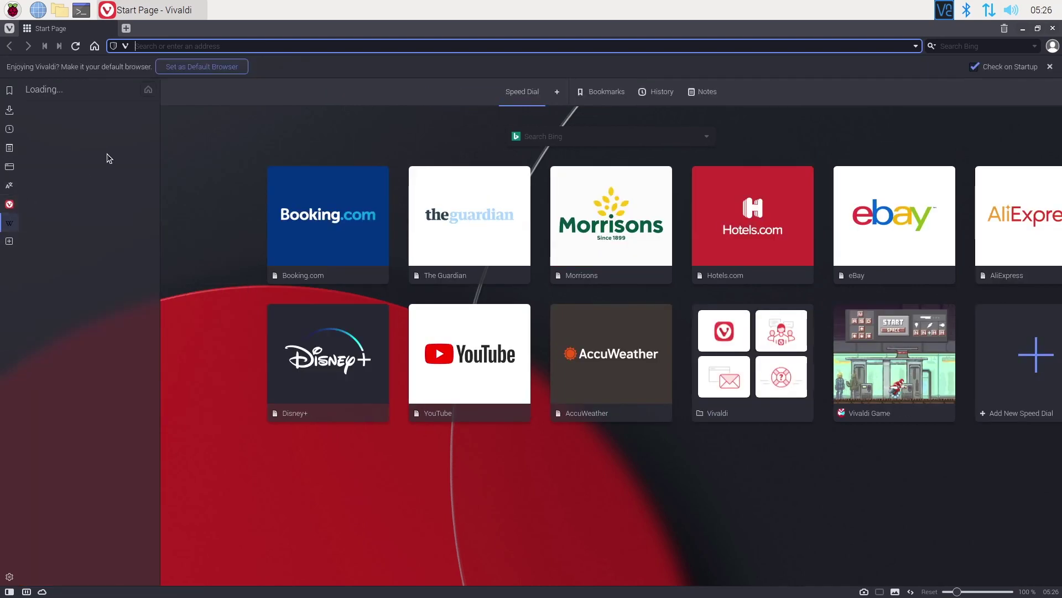